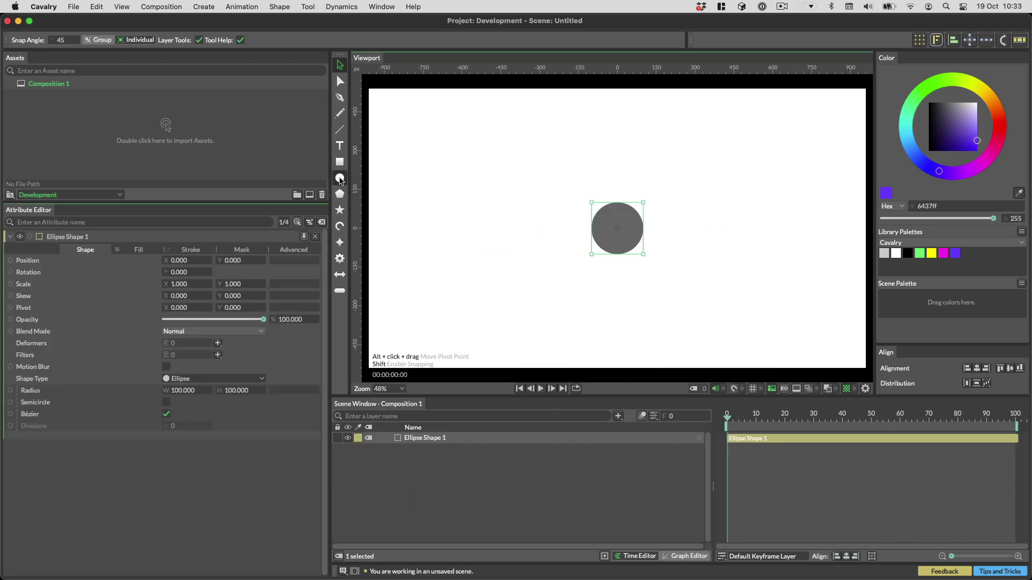
Step: Add two more ellipses and drag the circles apart into a loose triangle
{"action": "left_click", "coordinate": [339, 178]}
{"action": "left_click", "coordinate": [340, 179]}
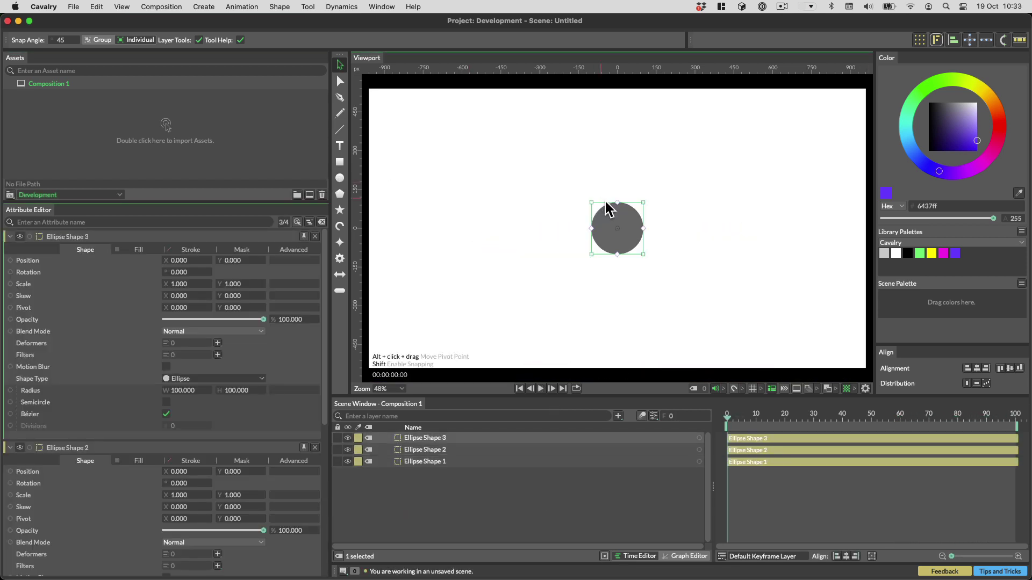
{"action": "left_click_drag", "start_coordinate": [615, 222], "coordinate": [547, 186]}
{"action": "left_click_drag", "start_coordinate": [627, 237], "coordinate": [676, 174]}
Step: Fill the circles green, yellow and magenta from the Library Palette, then select all three
{"action": "left_click", "coordinate": [920, 253]}
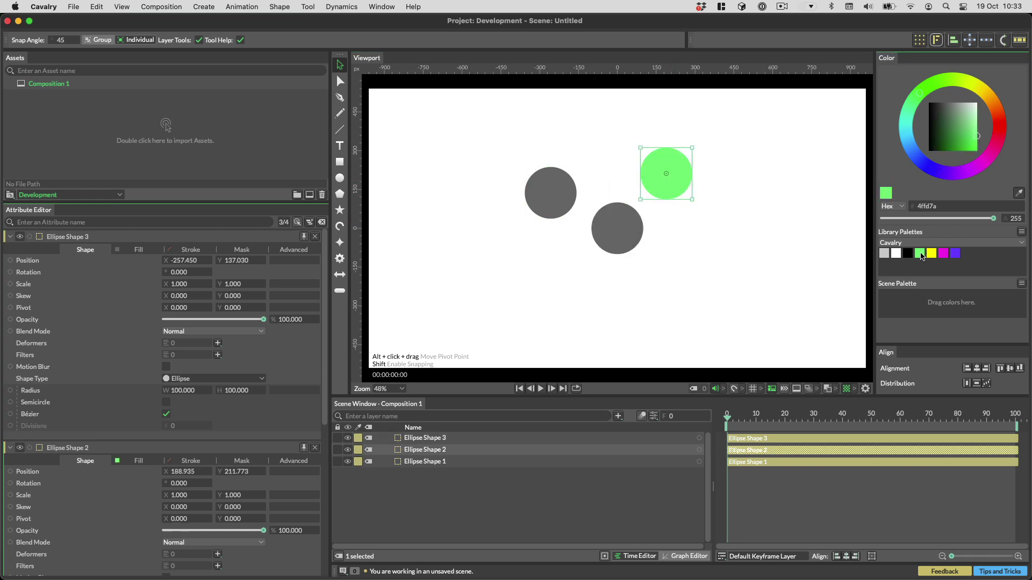
{"action": "left_click", "coordinate": [632, 251]}
{"action": "left_click", "coordinate": [934, 253]}
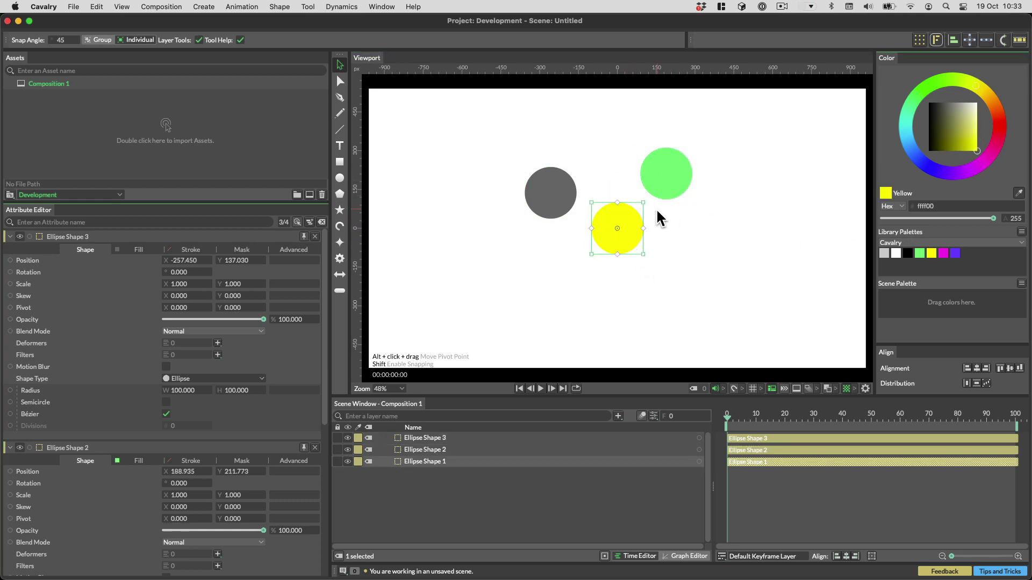
{"action": "left_click", "coordinate": [559, 196]}
{"action": "left_click", "coordinate": [944, 254]}
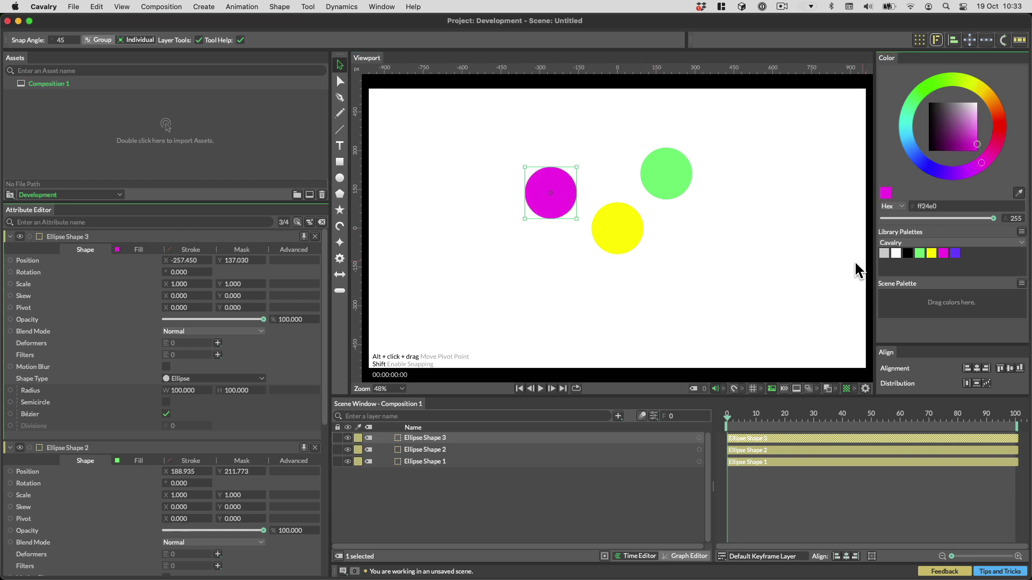
{"action": "left_click_drag", "start_coordinate": [750, 268], "coordinate": [505, 152]}
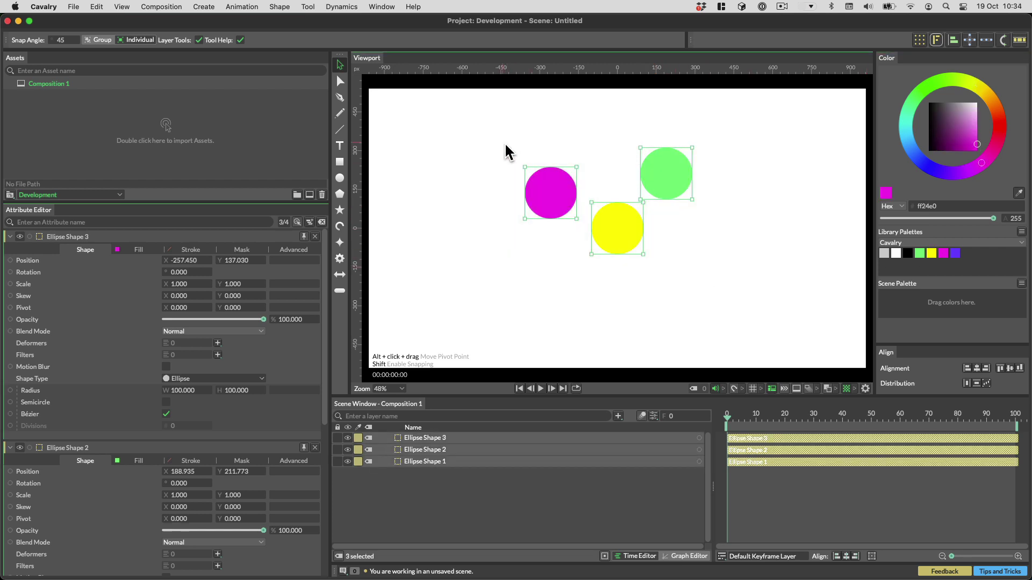
Step: Add Forge Dynamics to the selected ellipses and confirm all three are listed as bodies
{"action": "left_click", "coordinate": [938, 44]}
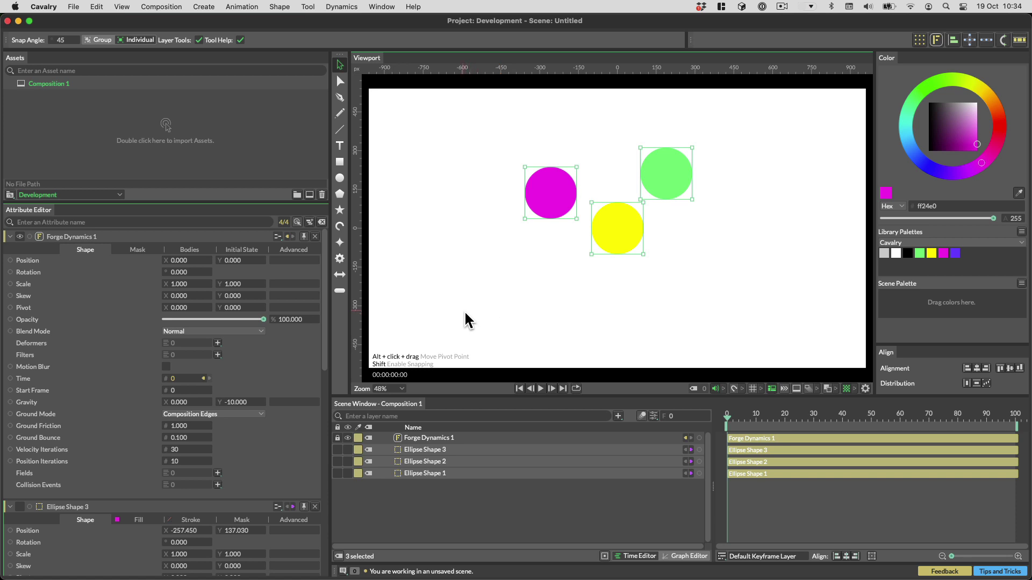
{"action": "left_click", "coordinate": [192, 251]}
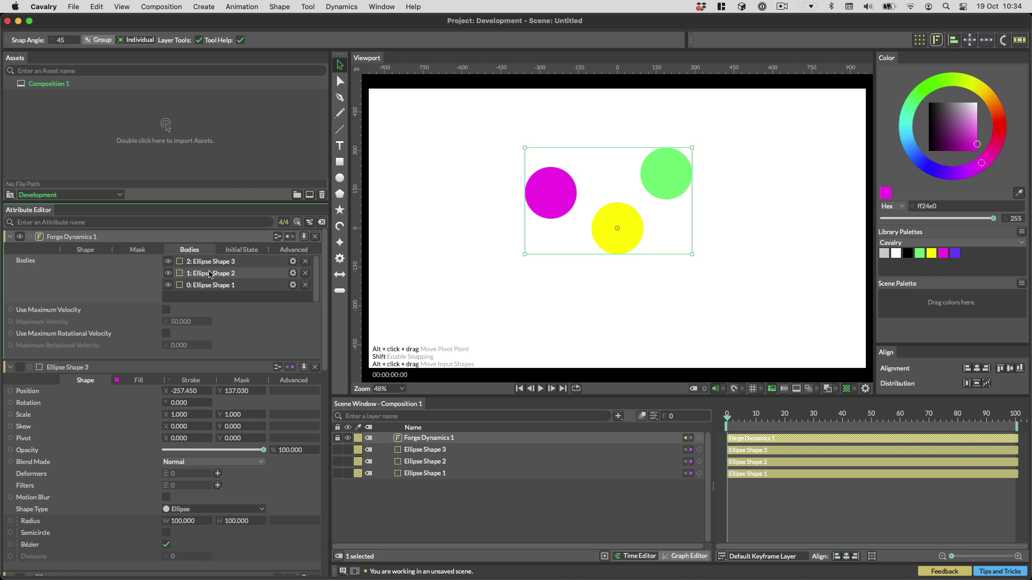
{"action": "left_click", "coordinate": [85, 250]}
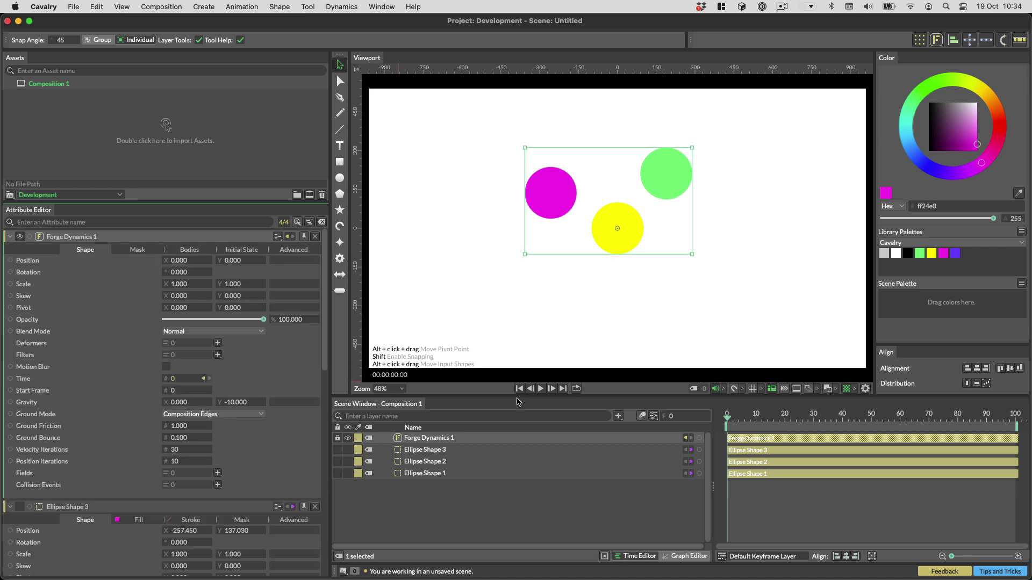
Step: Play the simulation and set Forge Dynamics 1's Gravity X to 10
{"action": "left_click", "coordinate": [539, 388]}
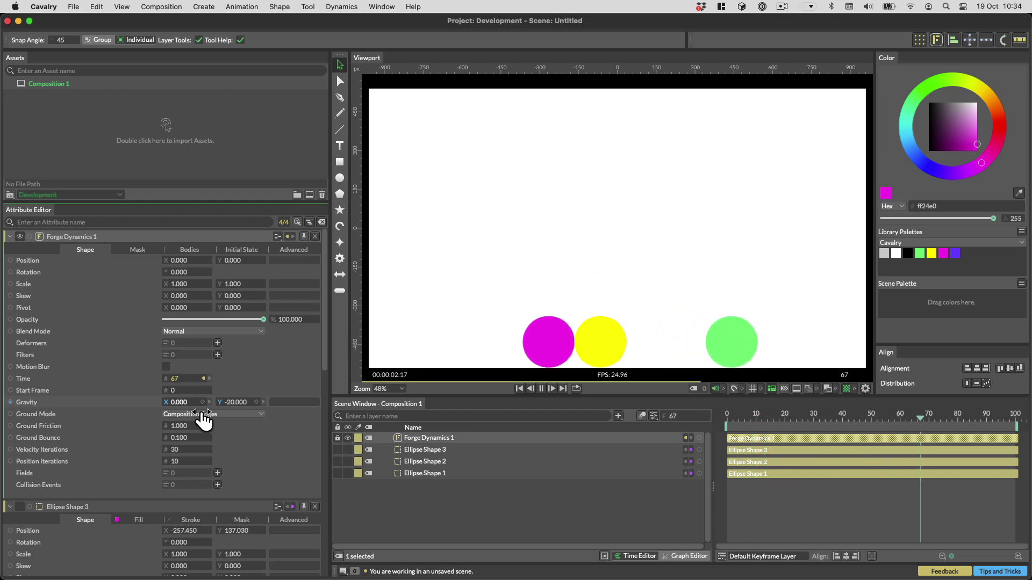
{"action": "type", "text": "10"}
{"action": "key", "text": "Return"}
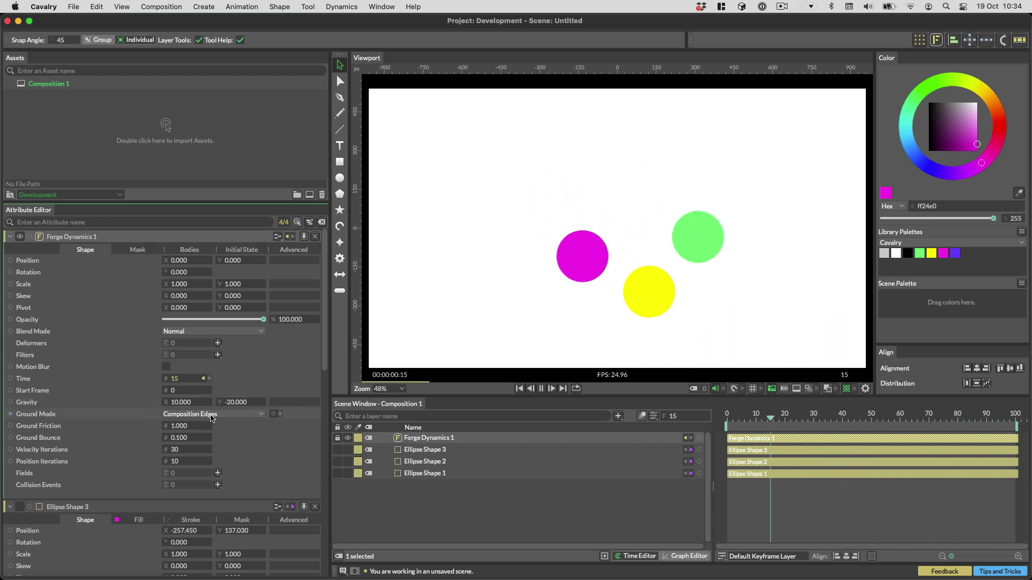
Step: Try the Off Ground Mode, settle on Composition Bottom, stop playback and set Ground Bounce to 1
{"action": "left_click", "coordinate": [240, 417]}
{"action": "left_click", "coordinate": [239, 408]}
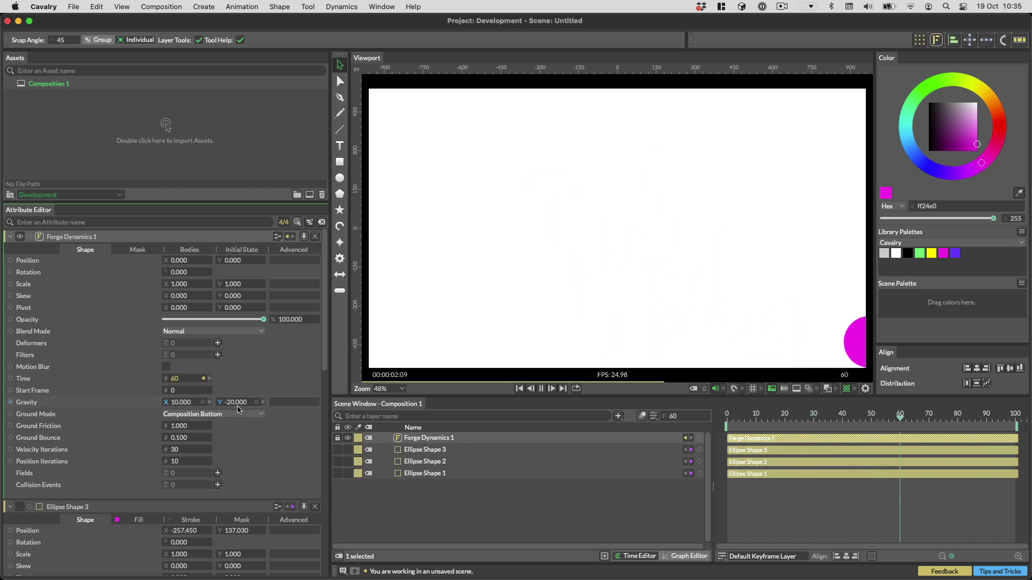
{"action": "left_click", "coordinate": [239, 412]}
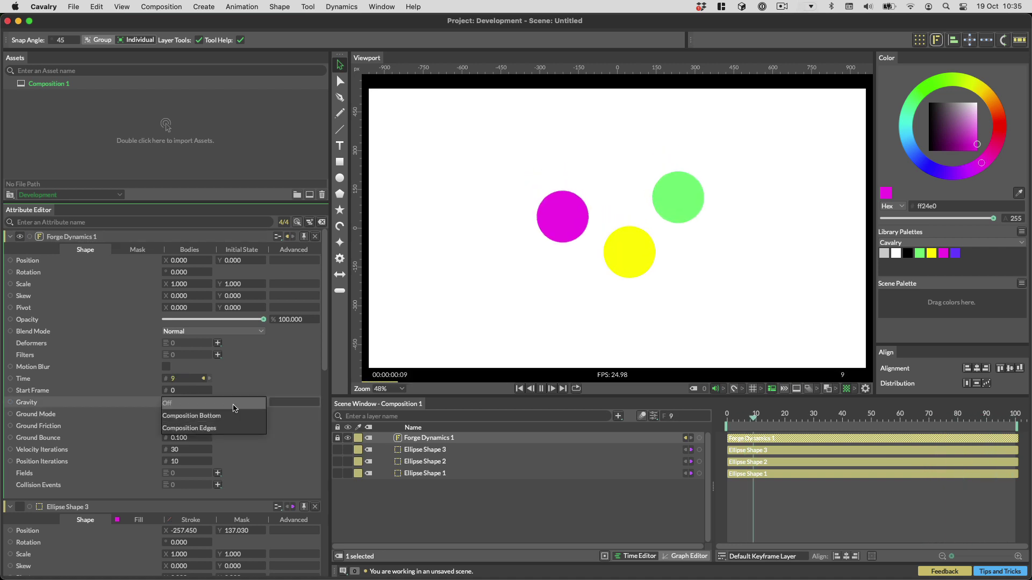
{"action": "left_click", "coordinate": [240, 403]}
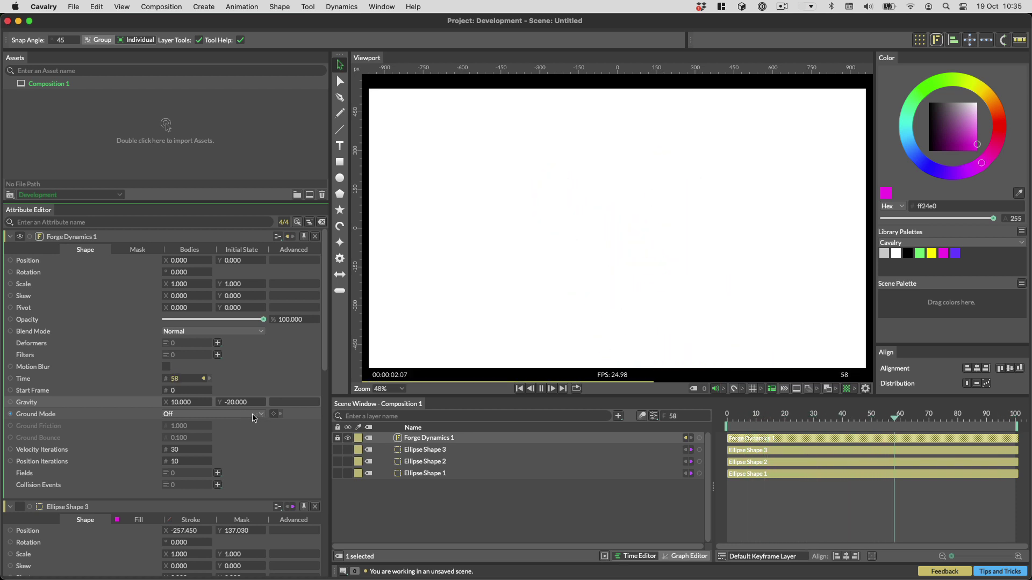
{"action": "left_click", "coordinate": [253, 418]}
{"action": "left_click", "coordinate": [253, 429]}
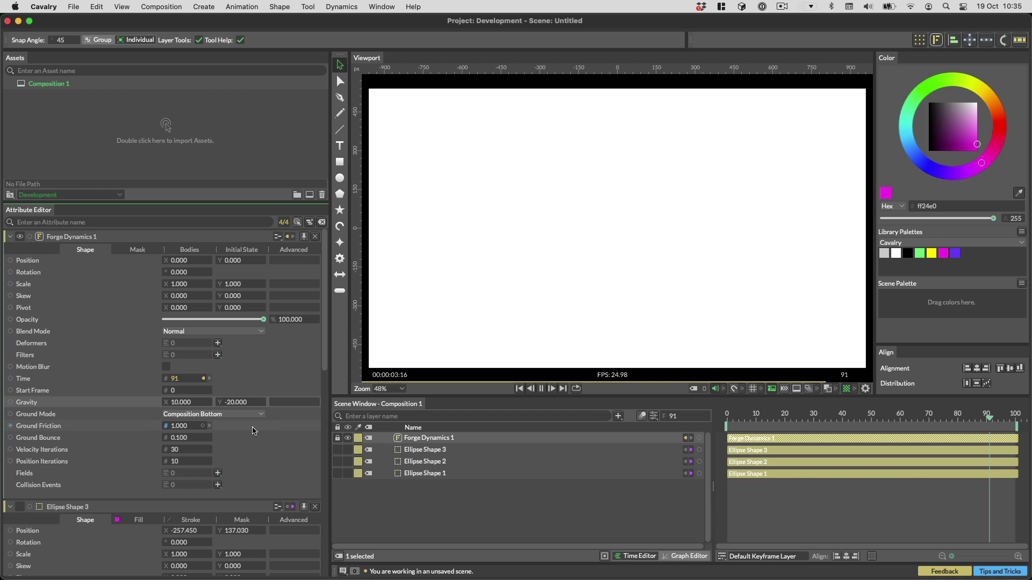
{"action": "key", "text": "space"}
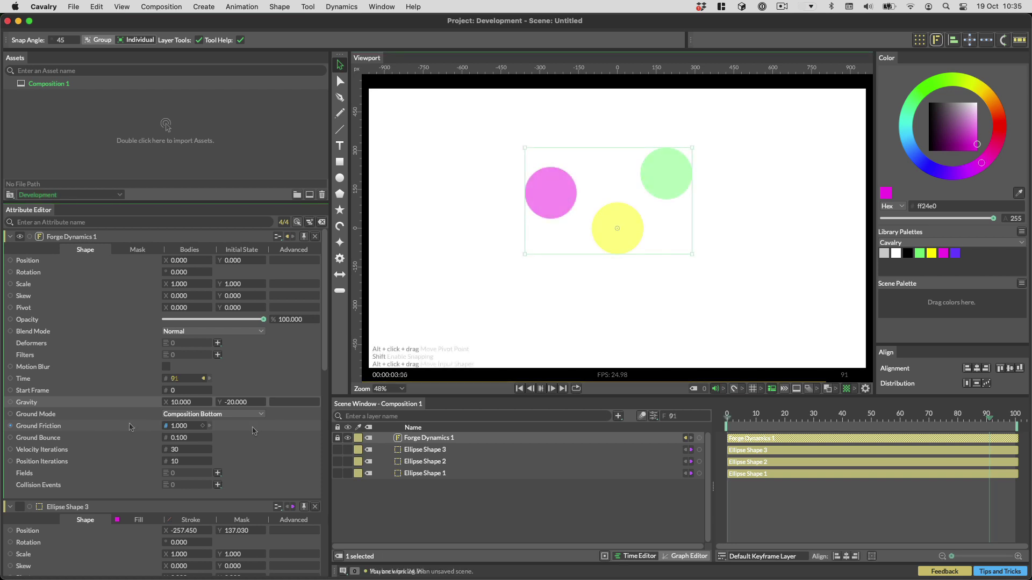
{"action": "left_click", "coordinate": [183, 439]}
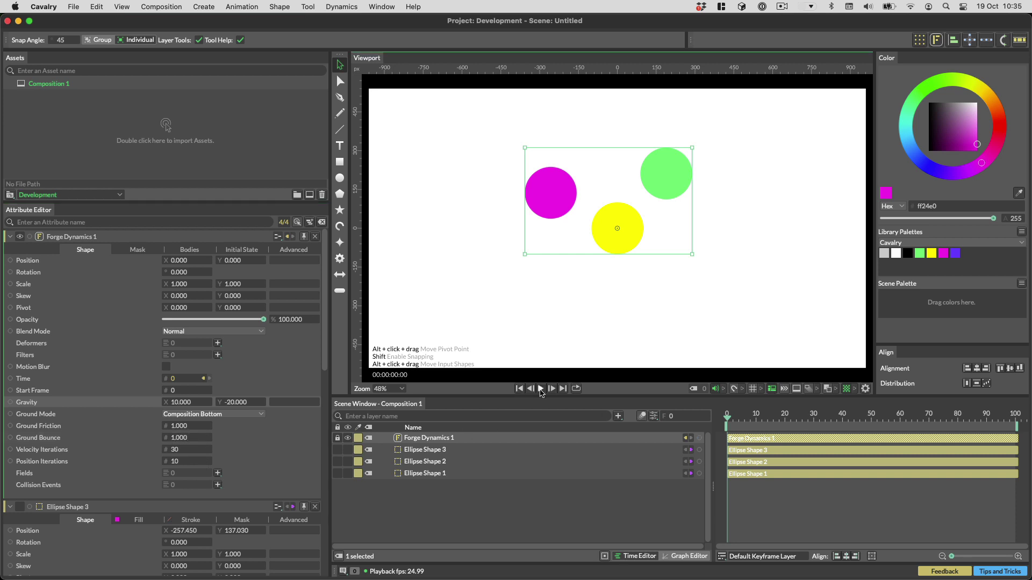
Step: Play the fully bouncing balls, then pause the simulation
{"action": "left_click", "coordinate": [541, 390]}
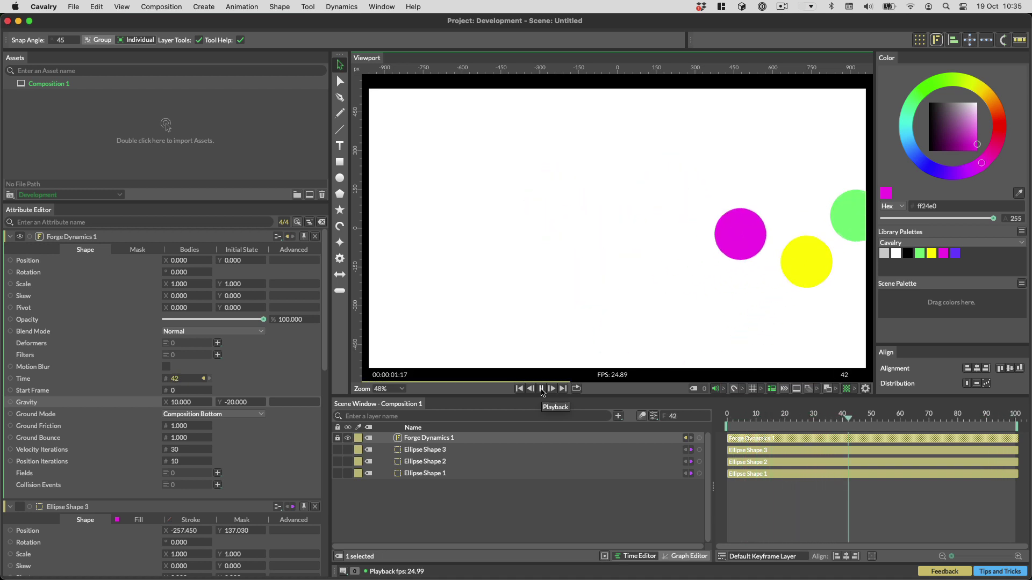
{"action": "left_click", "coordinate": [542, 389]}
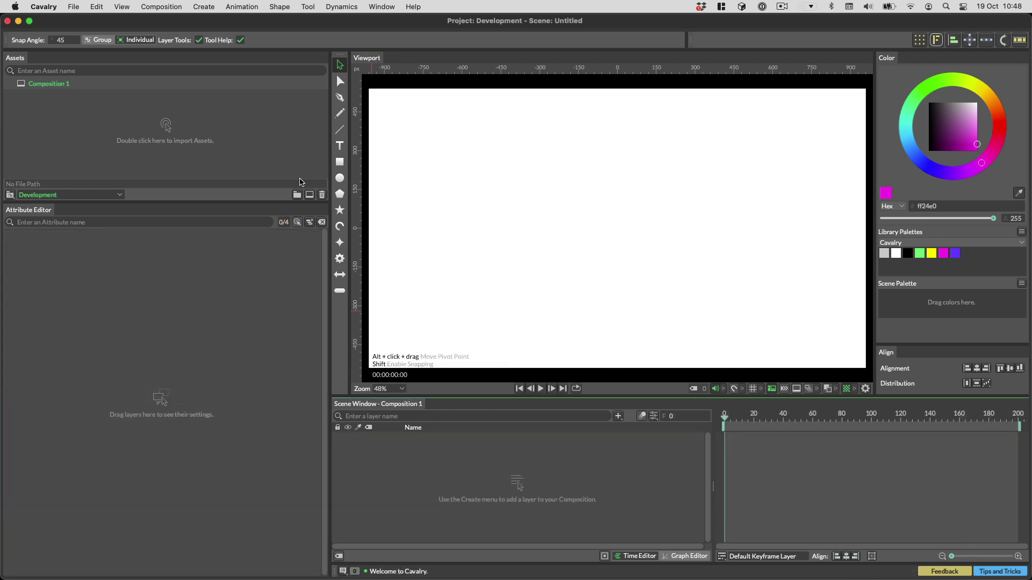
Step: Import the Attractor Field dynamics preset, play it, and show its Forge Dynamics layer settings
{"action": "left_click", "coordinate": [207, 6]}
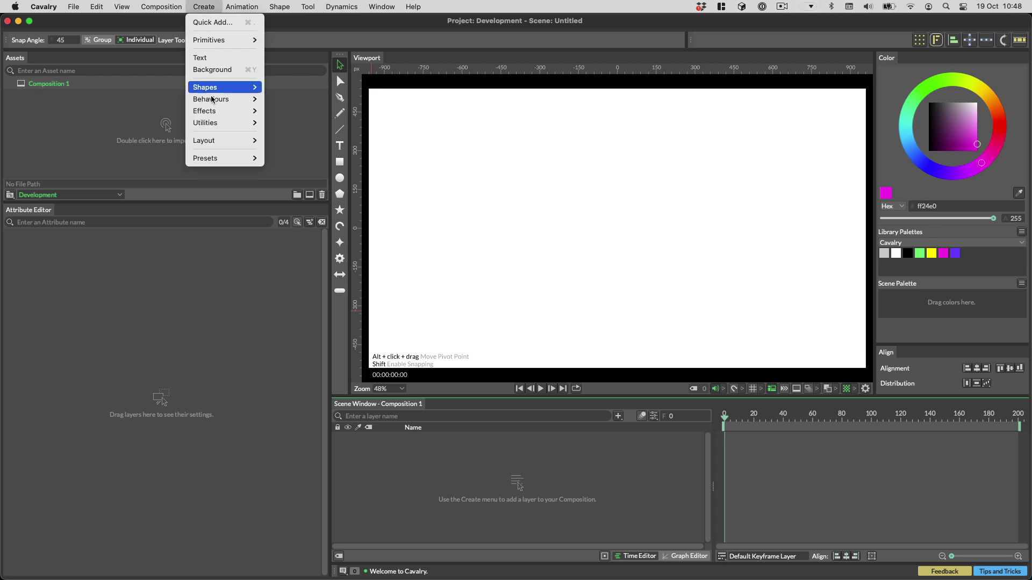
{"action": "mouse_move", "coordinate": [227, 159]}
{"action": "mouse_move", "coordinate": [274, 159]}
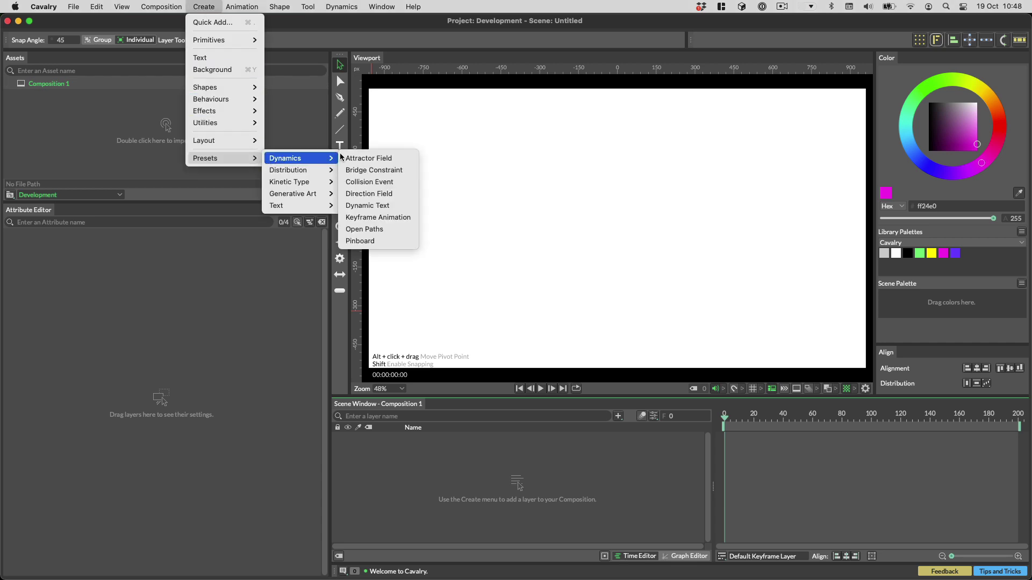
{"action": "left_click", "coordinate": [369, 158]}
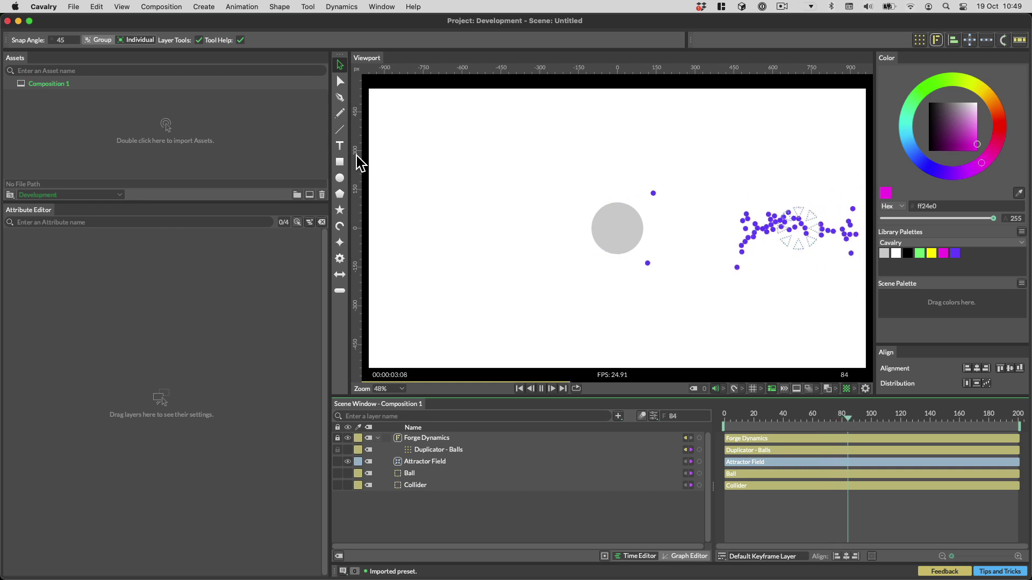
{"action": "left_click", "coordinate": [540, 387]}
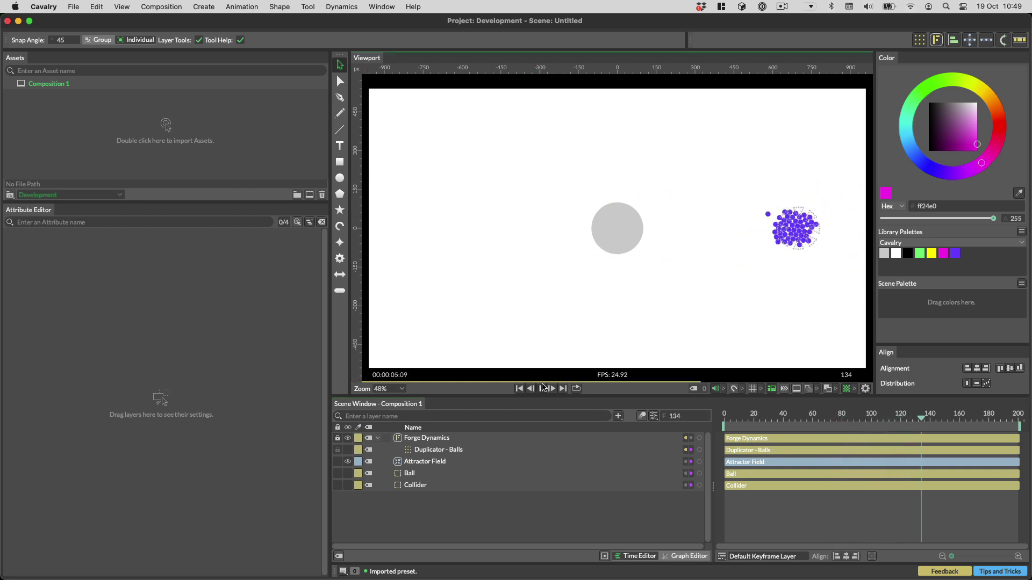
{"action": "left_click", "coordinate": [466, 438]}
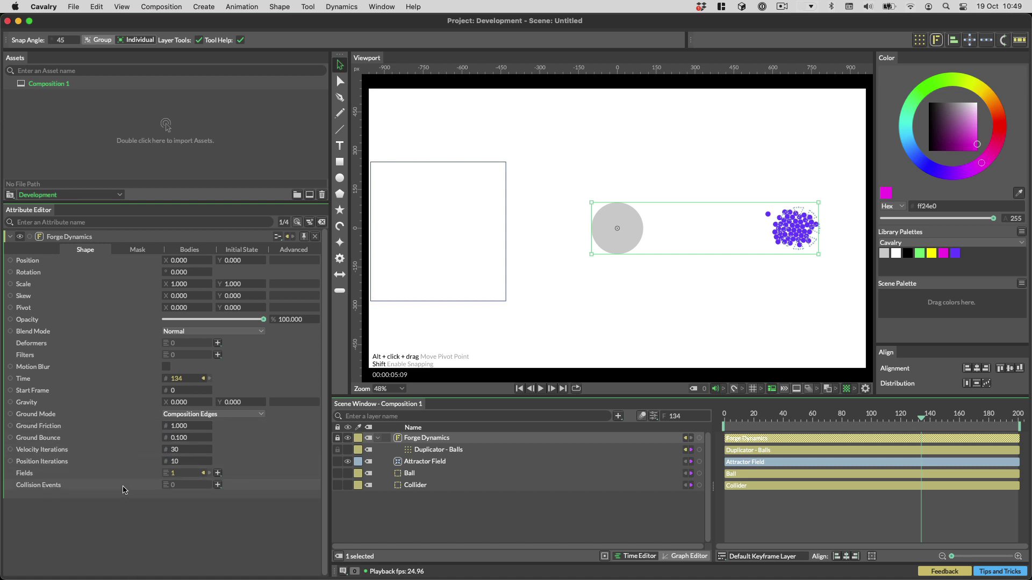
Step: Add a Color Collision Event to Forge Dynamics and replay the simulation from frame one
{"action": "left_click", "coordinate": [218, 485]}
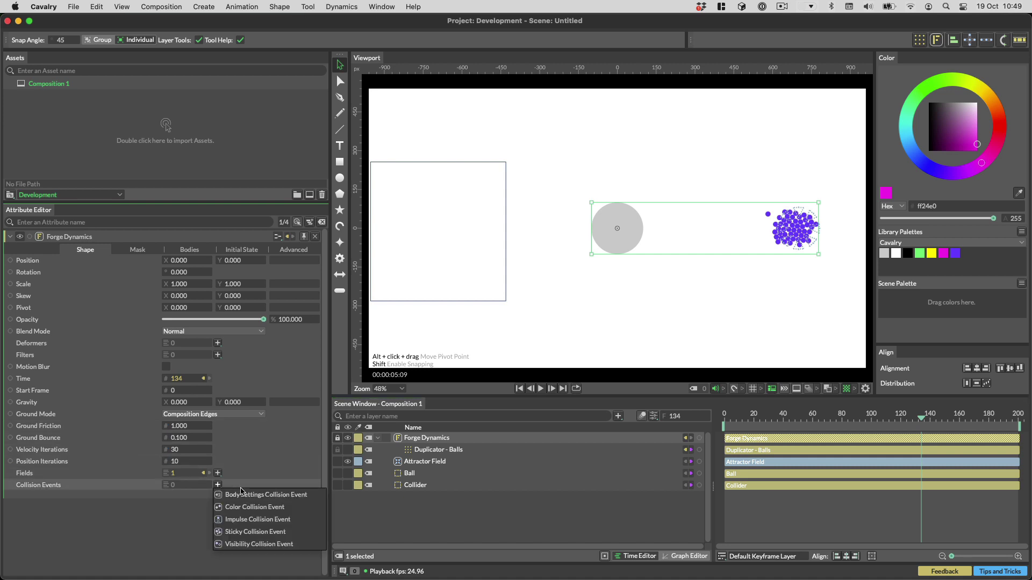
{"action": "left_click", "coordinate": [246, 508]}
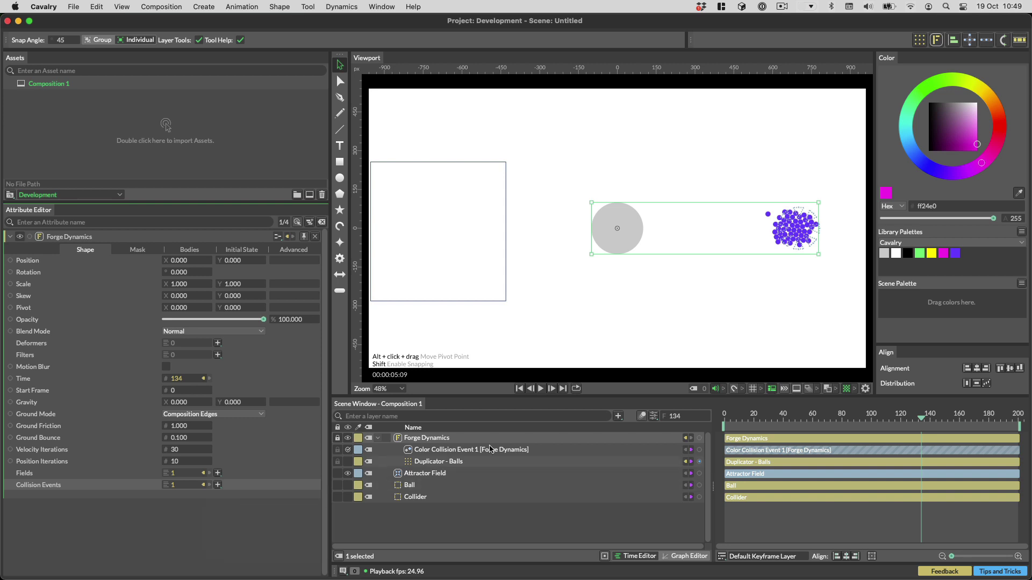
{"action": "left_click", "coordinate": [519, 388]}
{"action": "left_click", "coordinate": [540, 390]}
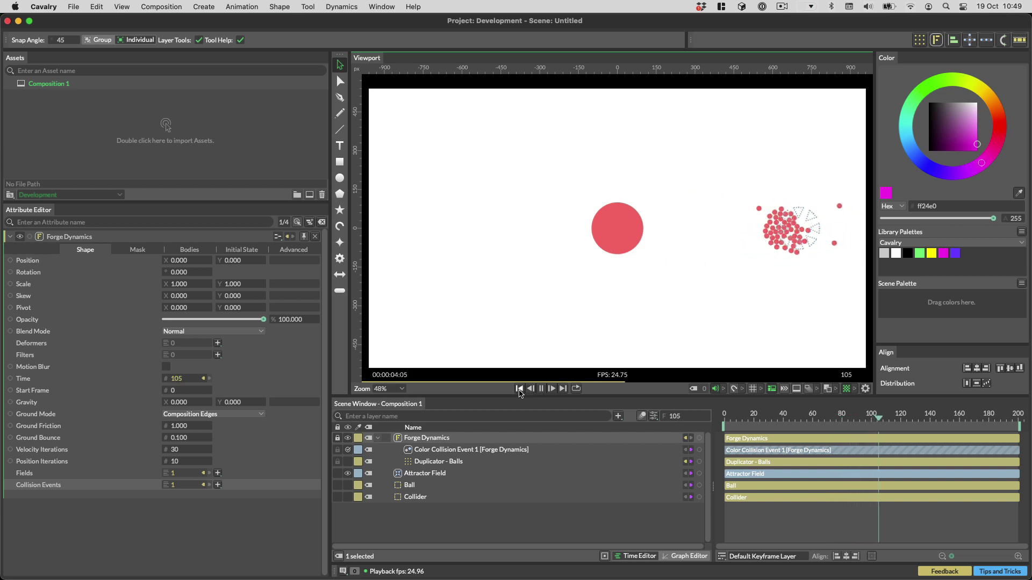
{"action": "left_click", "coordinate": [519, 388]}
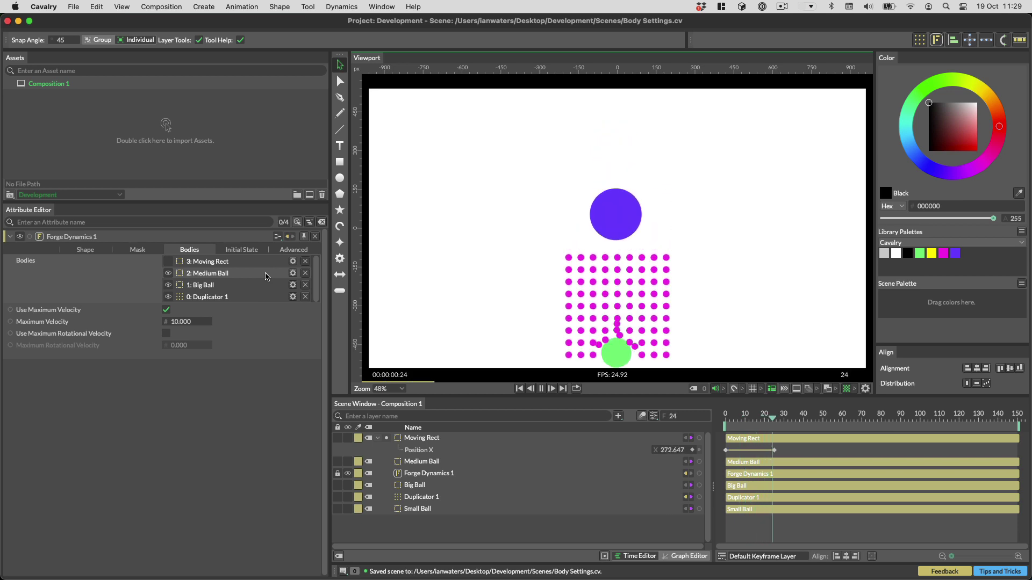
Step: Set the Medium Ball's Body Type to Still, then stop and rewind the simulation
{"action": "left_click", "coordinate": [293, 273]}
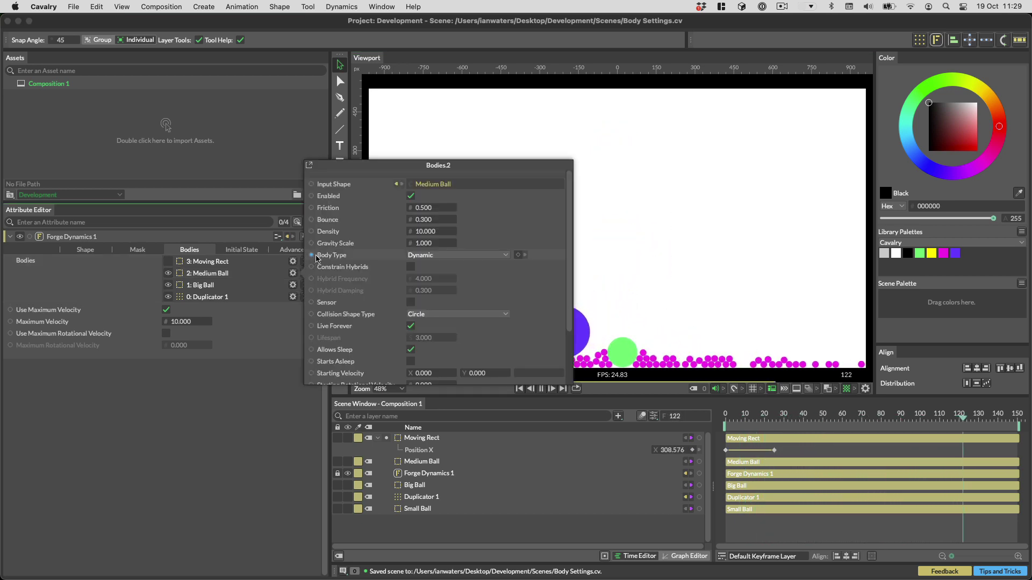
{"action": "scroll", "coordinate": [361, 246], "scroll_direction": "down", "scroll_amount": 5}
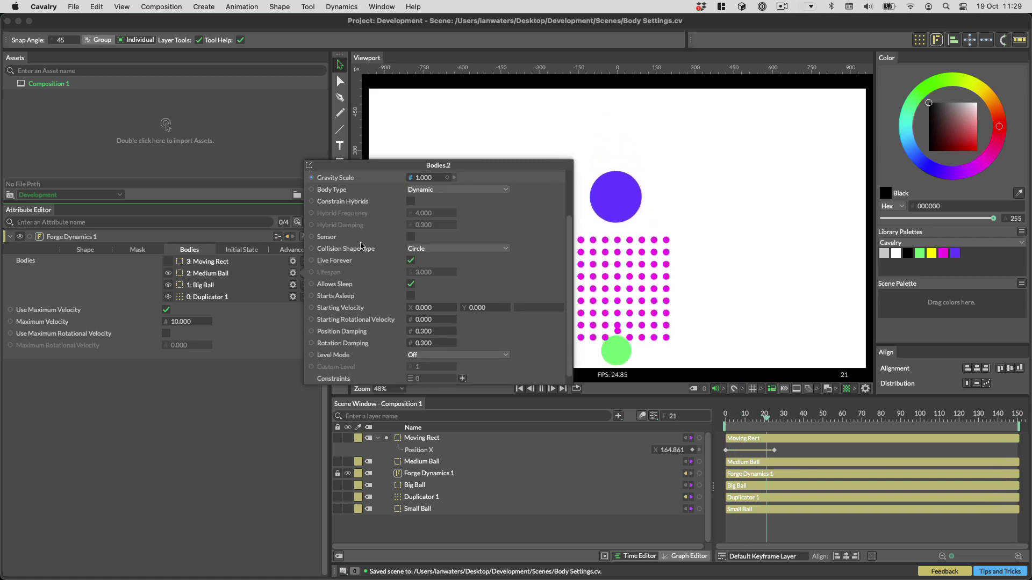
{"action": "scroll", "coordinate": [360, 246], "scroll_direction": "up", "scroll_amount": 3}
{"action": "scroll", "coordinate": [360, 246], "scroll_direction": "up", "scroll_amount": 4}
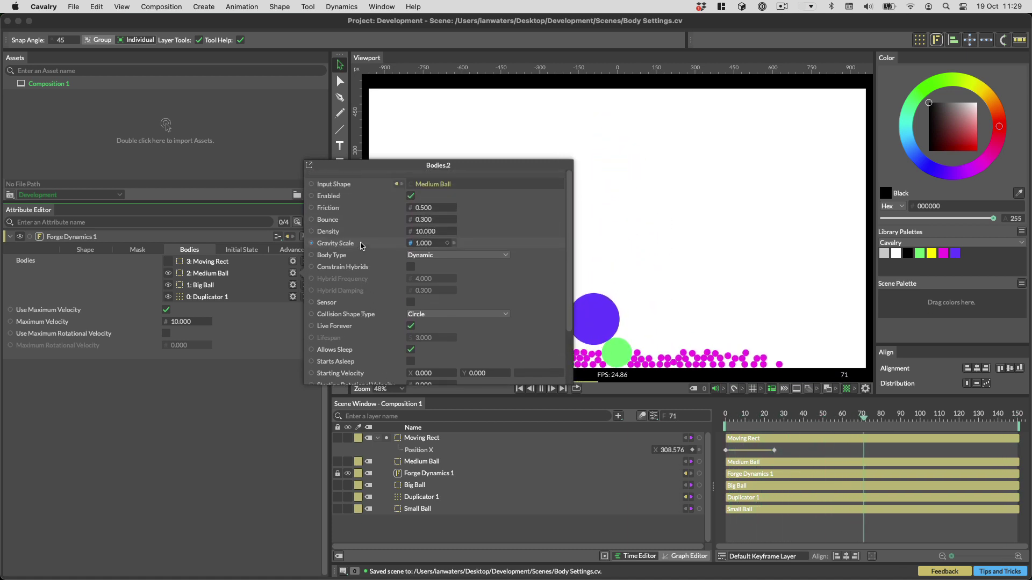
{"action": "left_click_drag", "start_coordinate": [451, 166], "coordinate": [213, 295]}
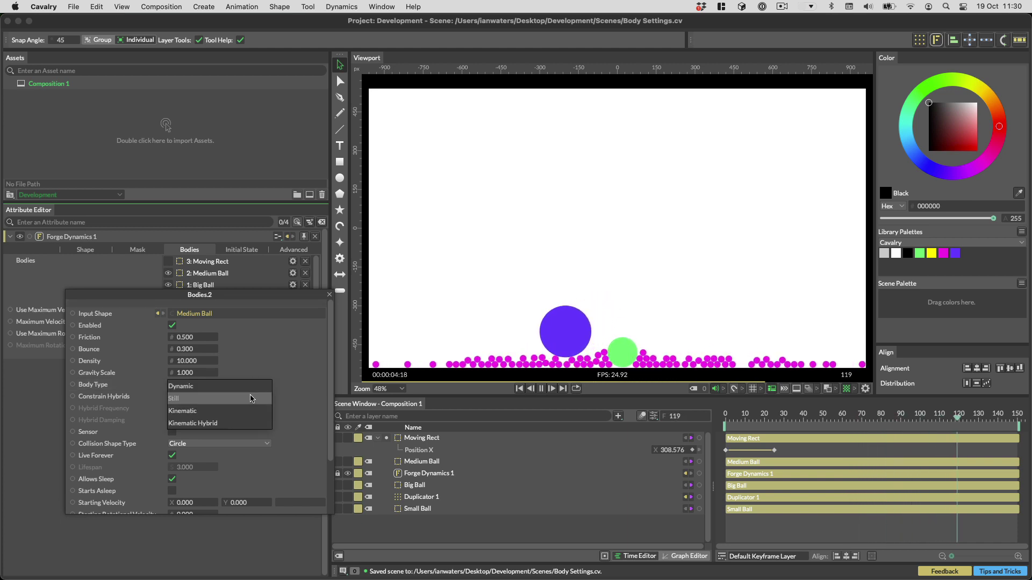
{"action": "left_click", "coordinate": [252, 399]}
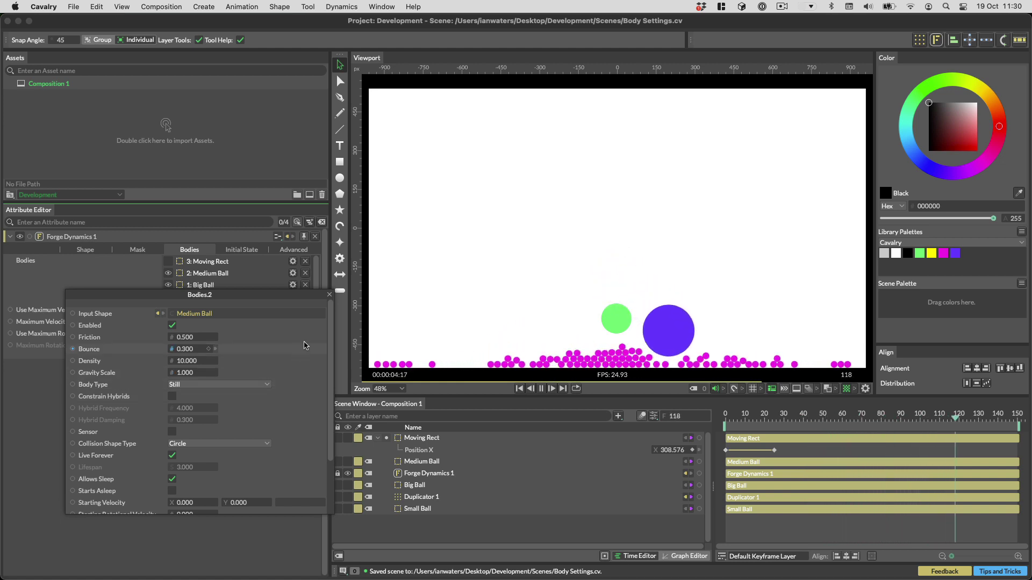
{"action": "left_click", "coordinate": [331, 295]}
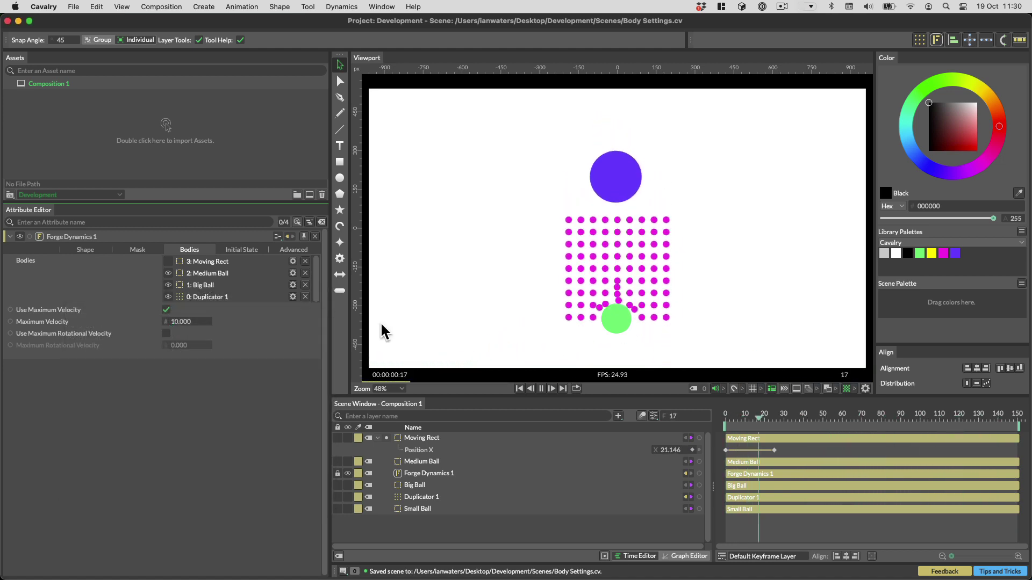
{"action": "left_click", "coordinate": [528, 389]}
{"action": "left_click", "coordinate": [520, 389]}
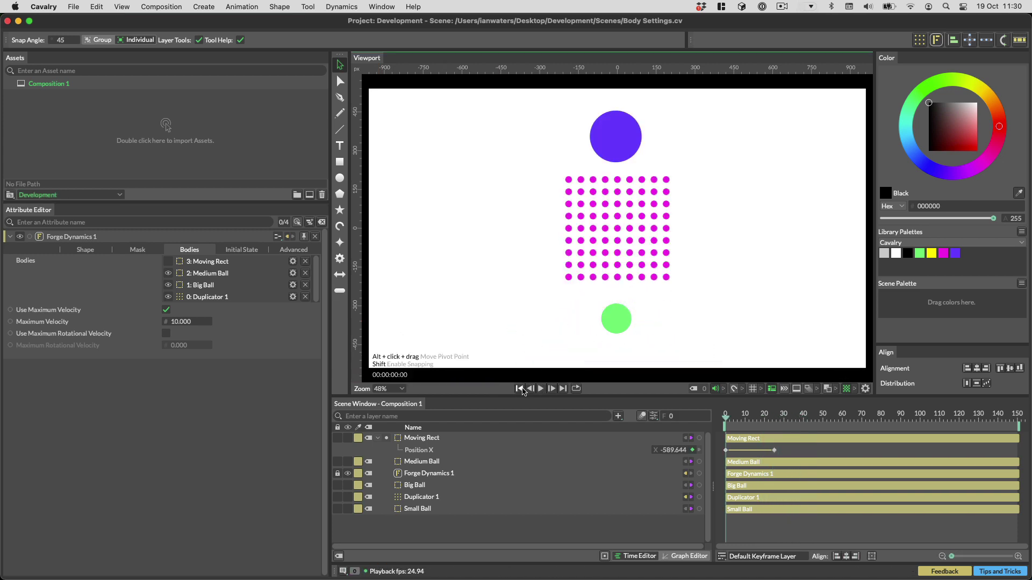
Step: Enable Moving Rect as a Kinematic Hybrid body with Constrain Hybrids turned on
{"action": "left_click", "coordinate": [168, 261]}
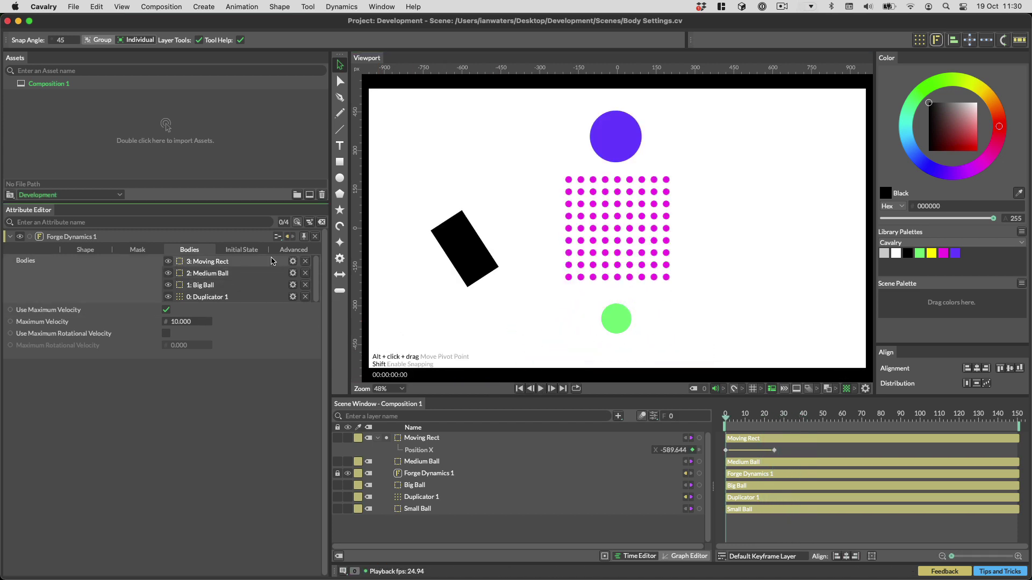
{"action": "left_click", "coordinate": [293, 261]}
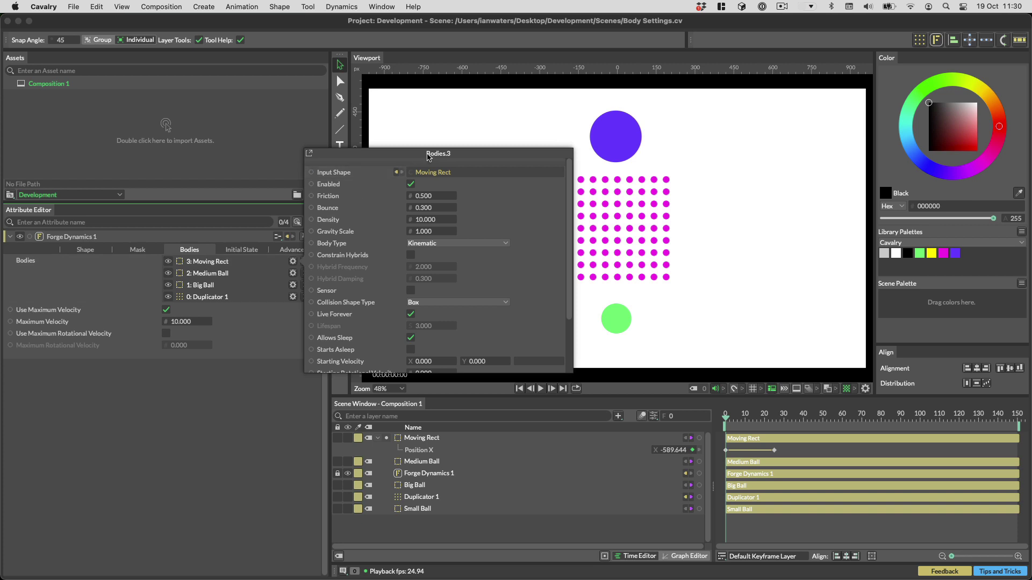
{"action": "left_click_drag", "start_coordinate": [428, 156], "coordinate": [221, 321]}
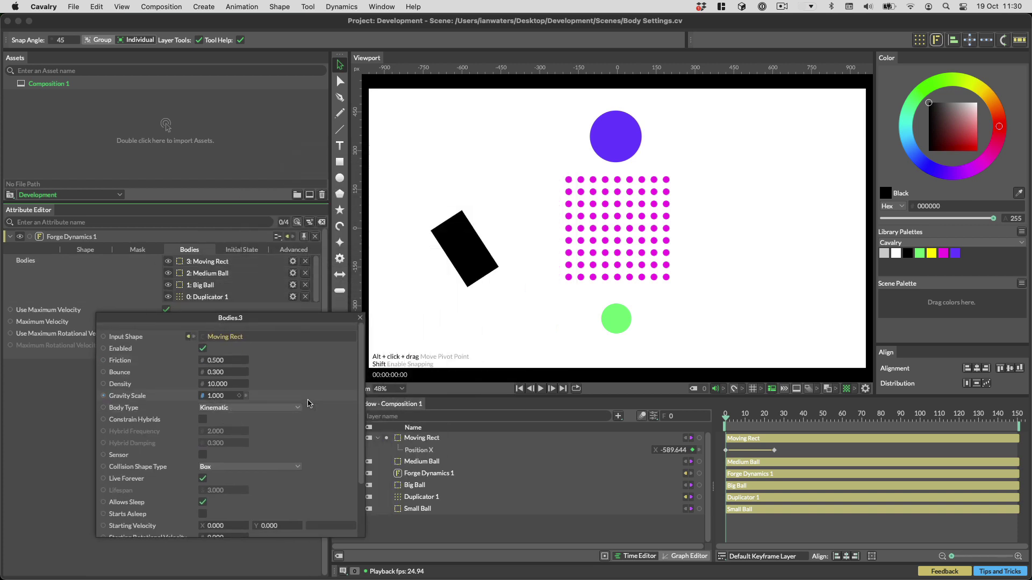
{"action": "left_click", "coordinate": [541, 388]}
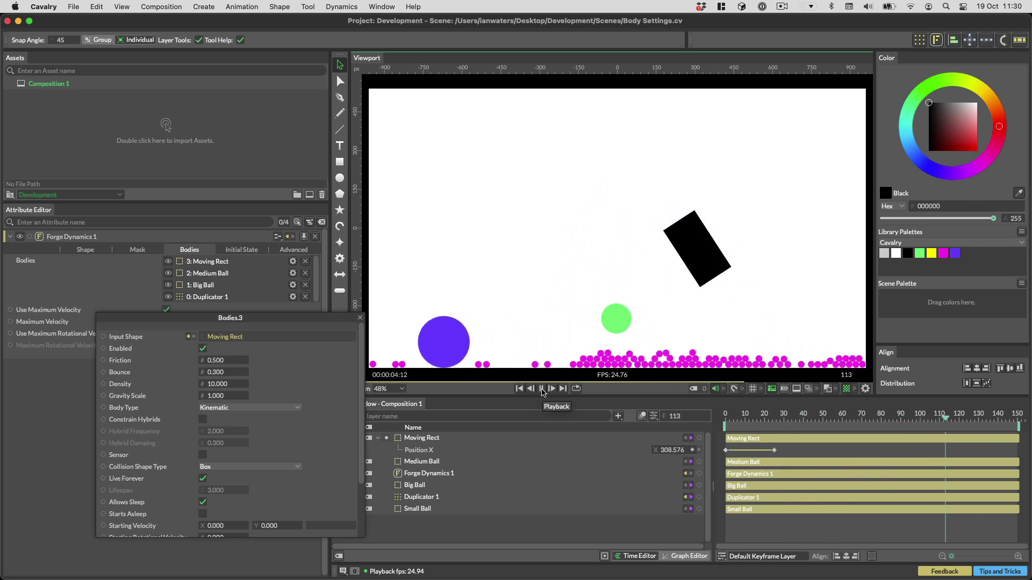
{"action": "left_click", "coordinate": [291, 408]}
{"action": "left_click", "coordinate": [290, 419]}
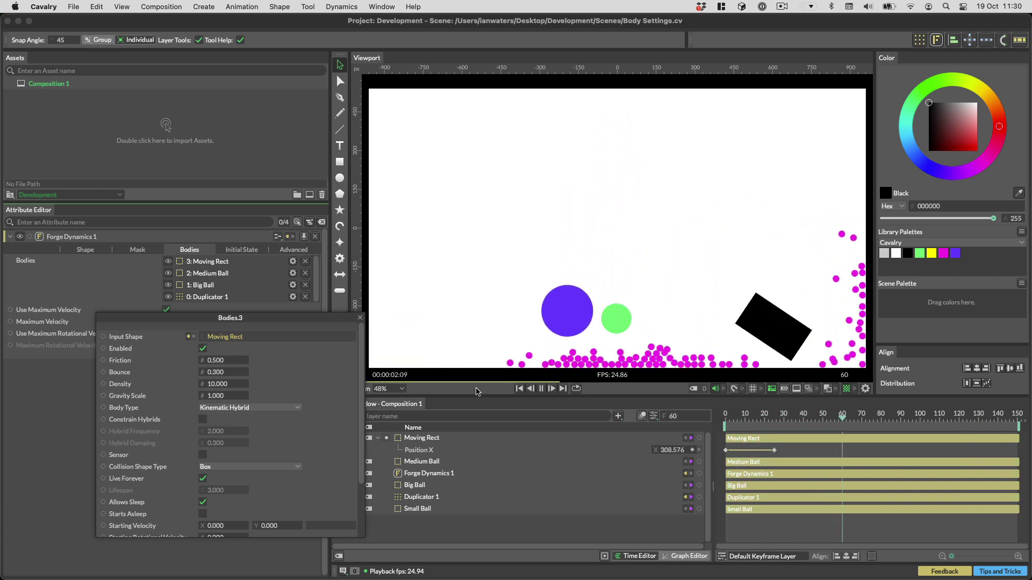
{"action": "left_click", "coordinate": [203, 420]}
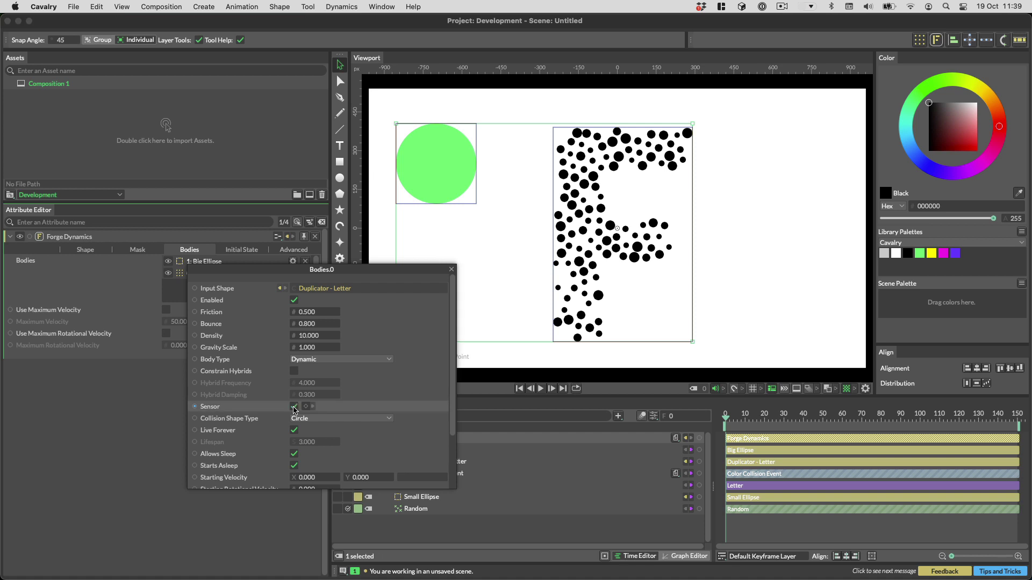
Step: Play the sensor demo so the green ball falls through the letter F's dots
{"action": "left_click", "coordinate": [519, 389]}
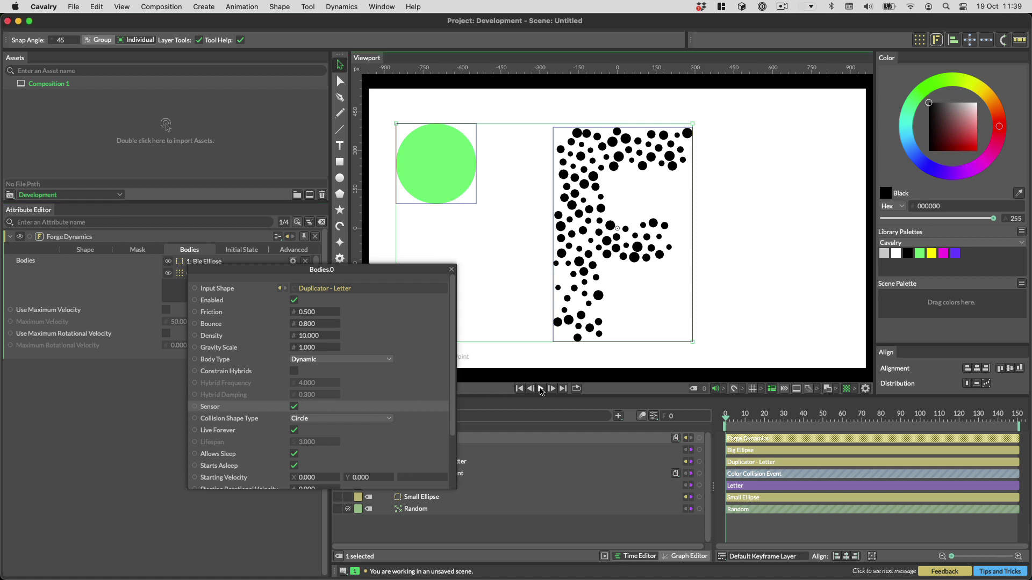
{"action": "left_click", "coordinate": [541, 389]}
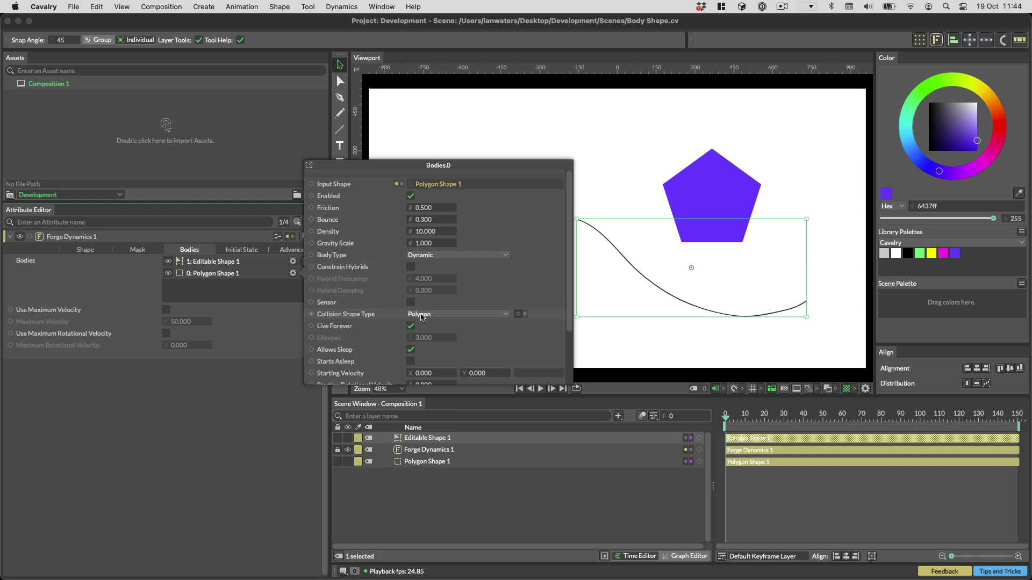
Step: Keep the pentagon's Polygon collision shape, check the curve's Chain (Reversed) shape, and play the simulation
{"action": "left_click", "coordinate": [421, 316]}
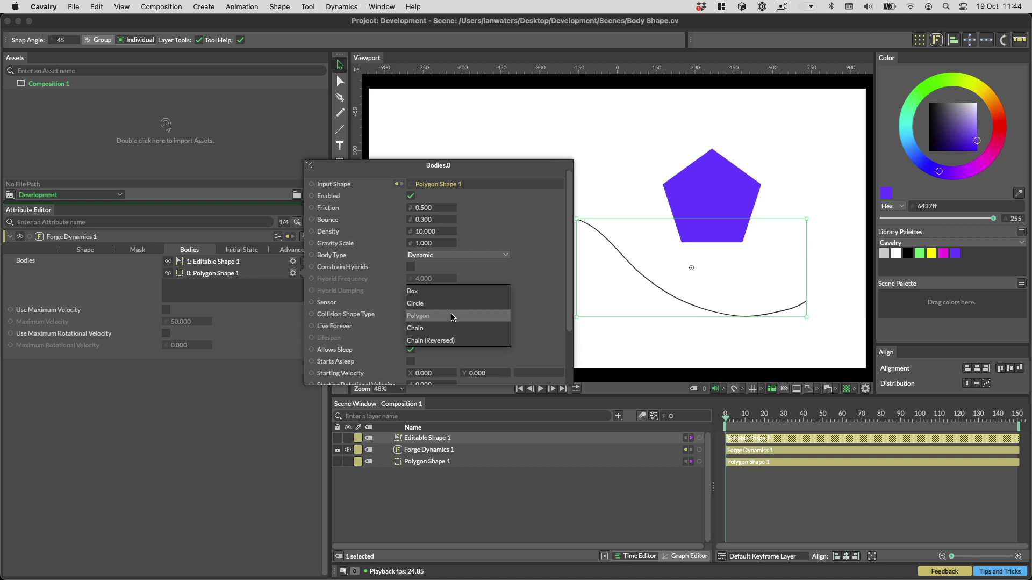
{"action": "left_click", "coordinate": [293, 262]}
{"action": "left_click", "coordinate": [293, 262]}
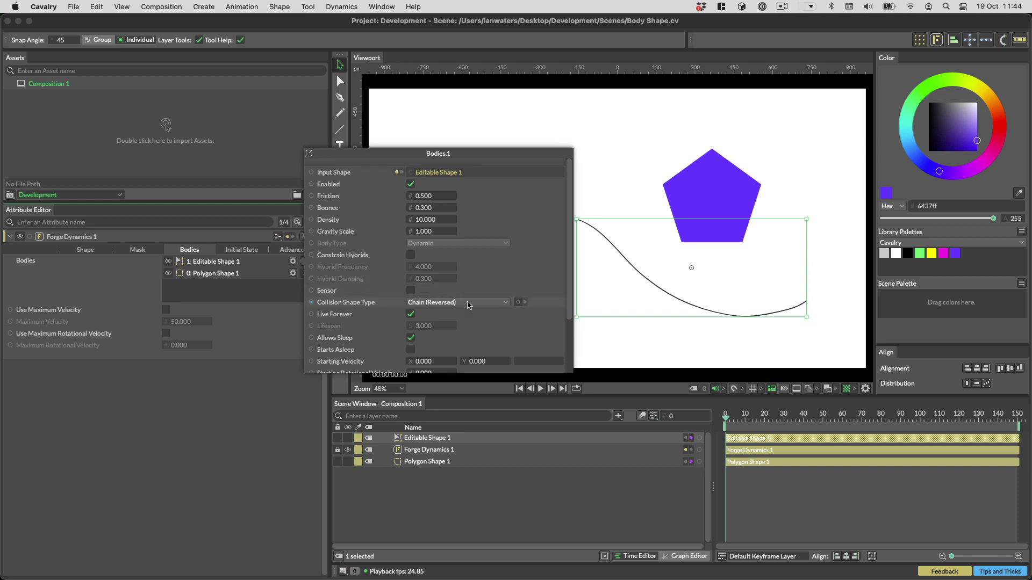
{"action": "left_click", "coordinate": [519, 390]}
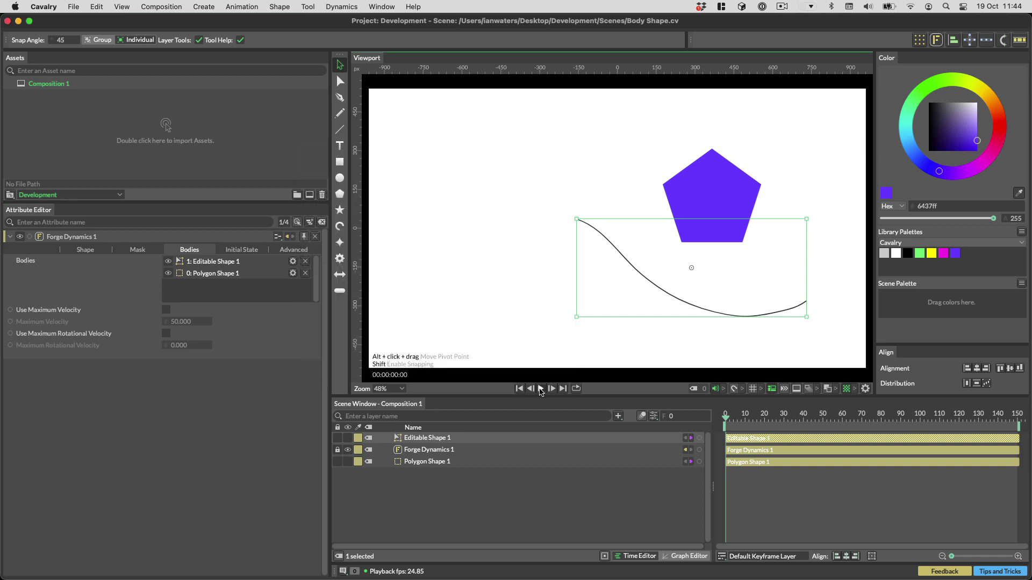
{"action": "left_click", "coordinate": [541, 389]}
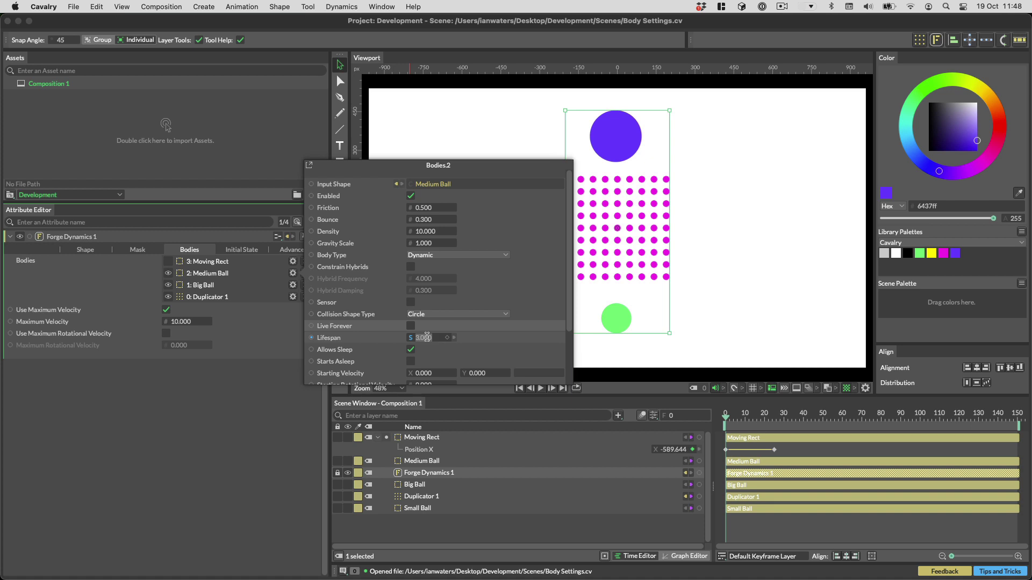
Step: Inspect the Big Ball body settings, then play, stop and rewind the simulation
{"action": "left_click", "coordinate": [293, 285]}
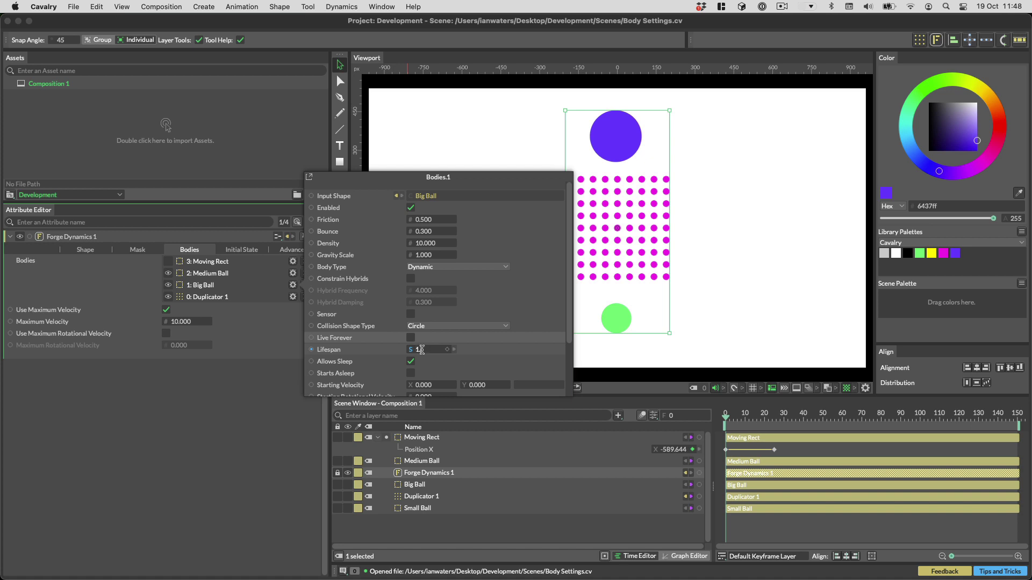
{"action": "left_click", "coordinate": [439, 412]}
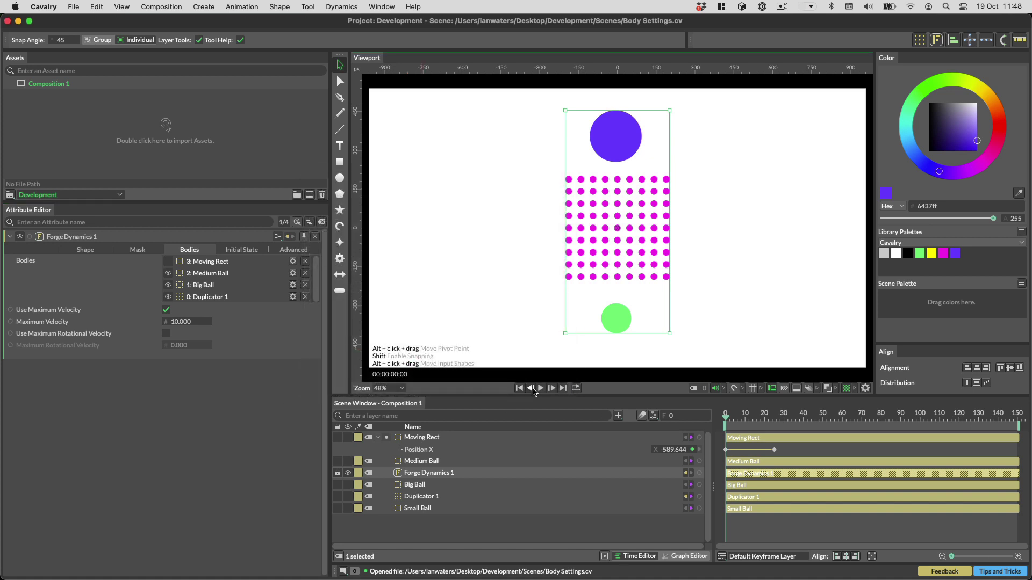
{"action": "left_click", "coordinate": [540, 390]}
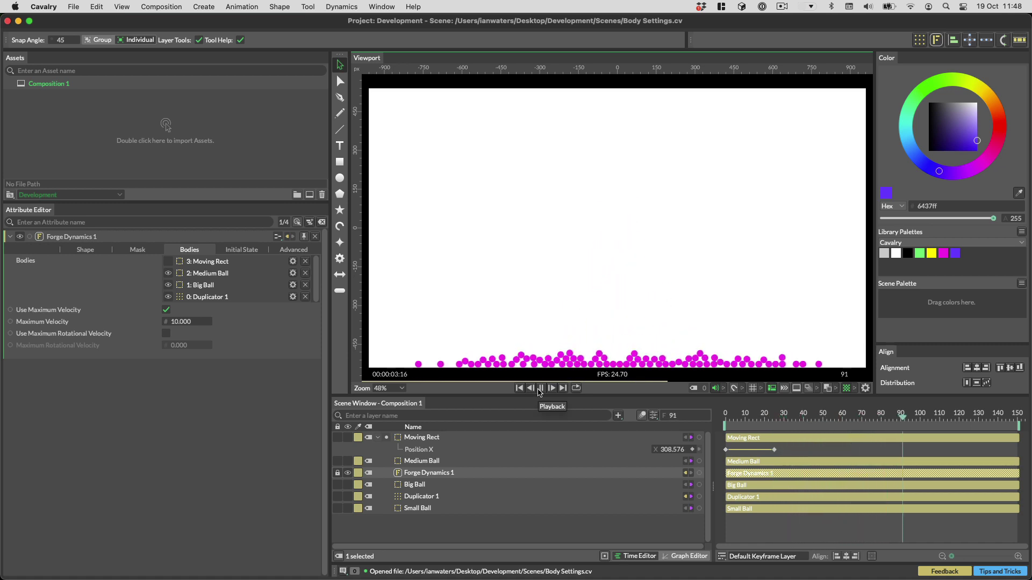
{"action": "left_click", "coordinate": [540, 390]}
{"action": "left_click", "coordinate": [518, 387]}
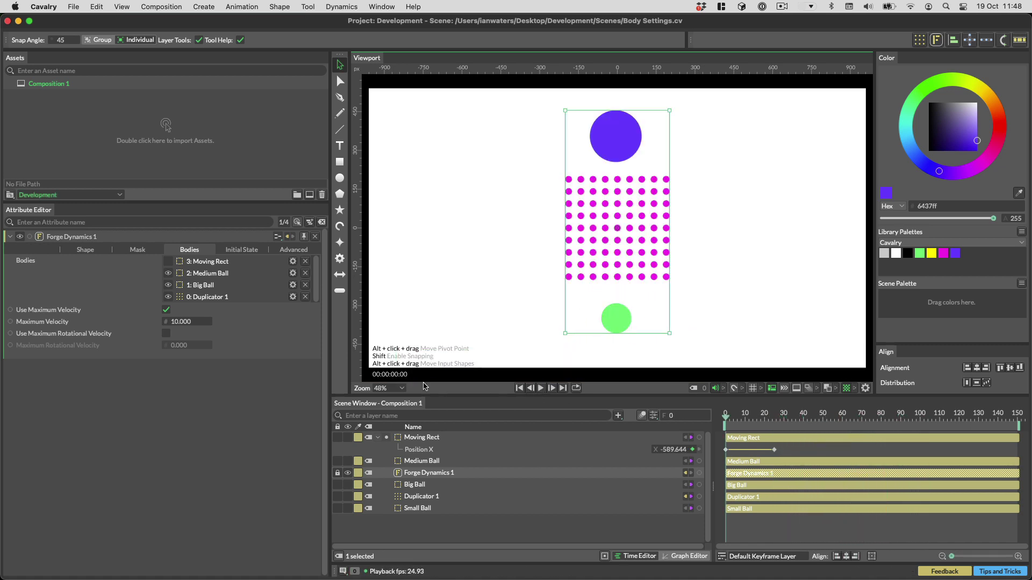
Step: Check the Duplicator 1 body's settings and replay the simulation from the start
{"action": "left_click", "coordinate": [292, 297]}
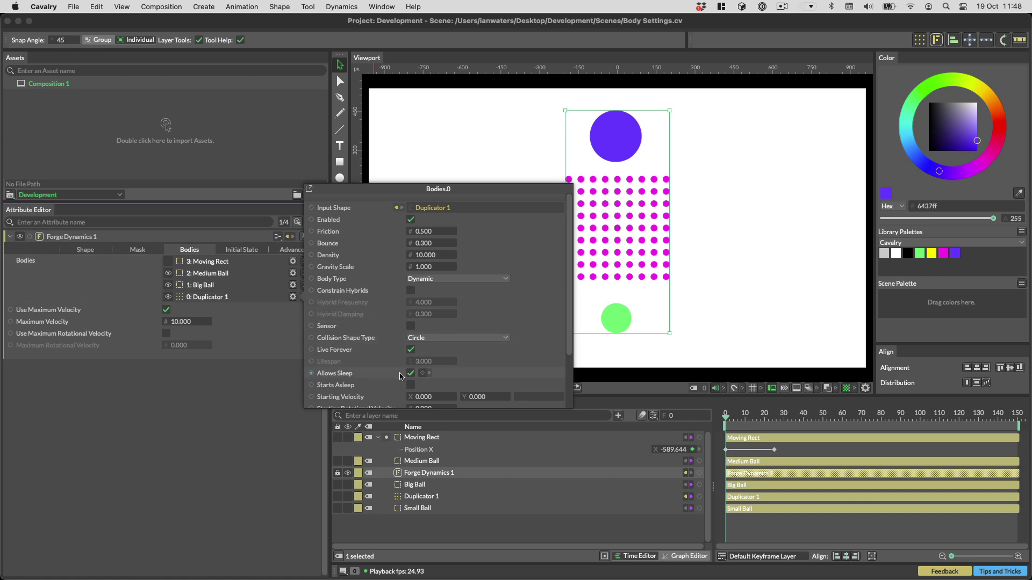
{"action": "left_click", "coordinate": [575, 403]}
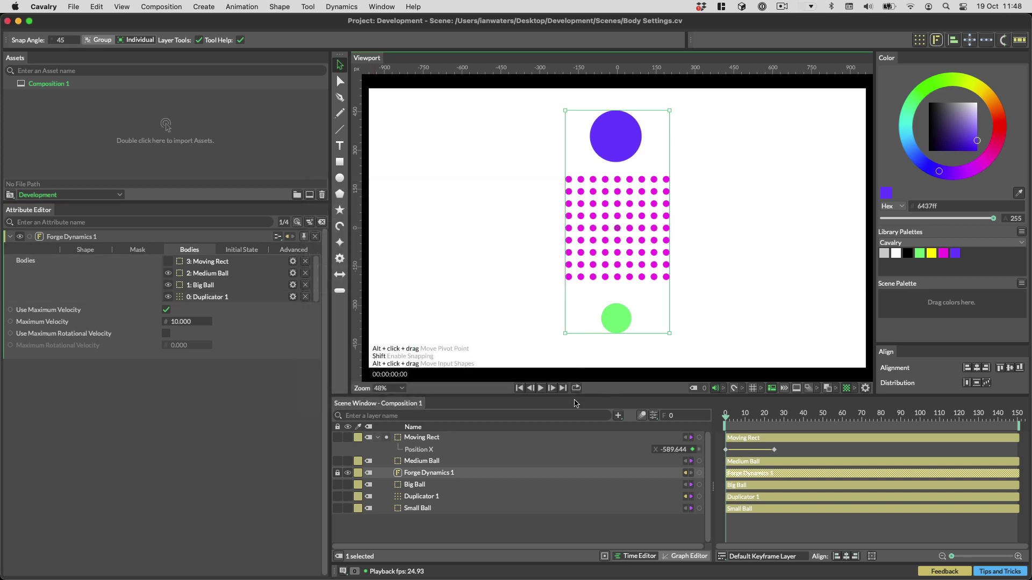
{"action": "left_click", "coordinate": [541, 388]}
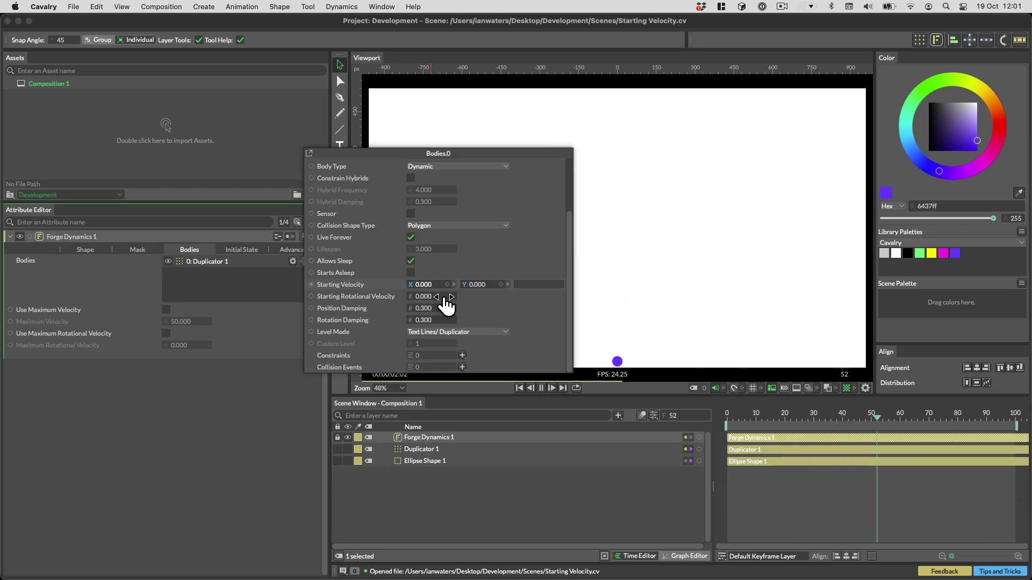
Step: Set the duplicated body's Starting Velocity X to 50, then select Duplicator 1
{"action": "key", "text": "Return"}
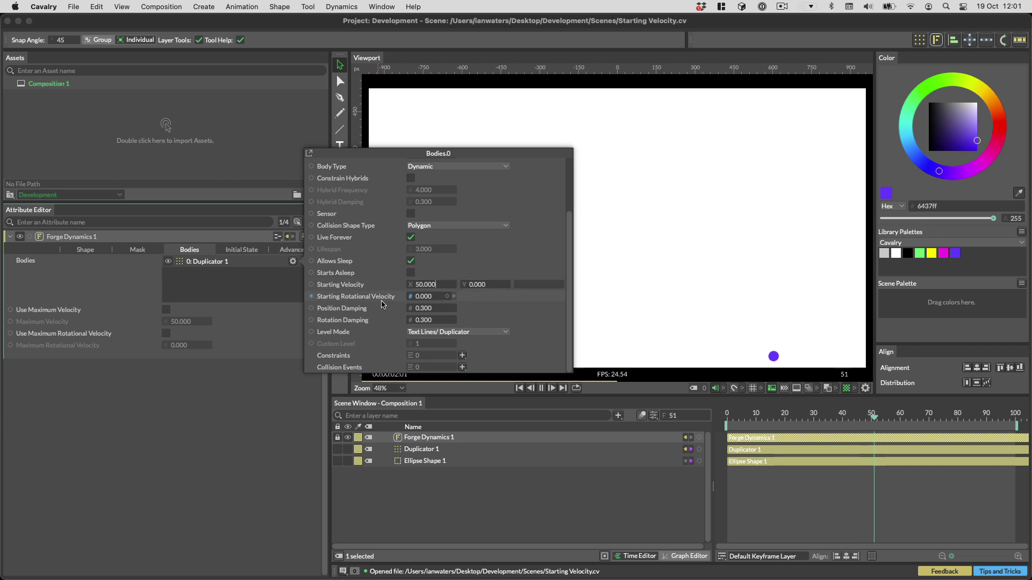
{"action": "left_click", "coordinate": [542, 390]}
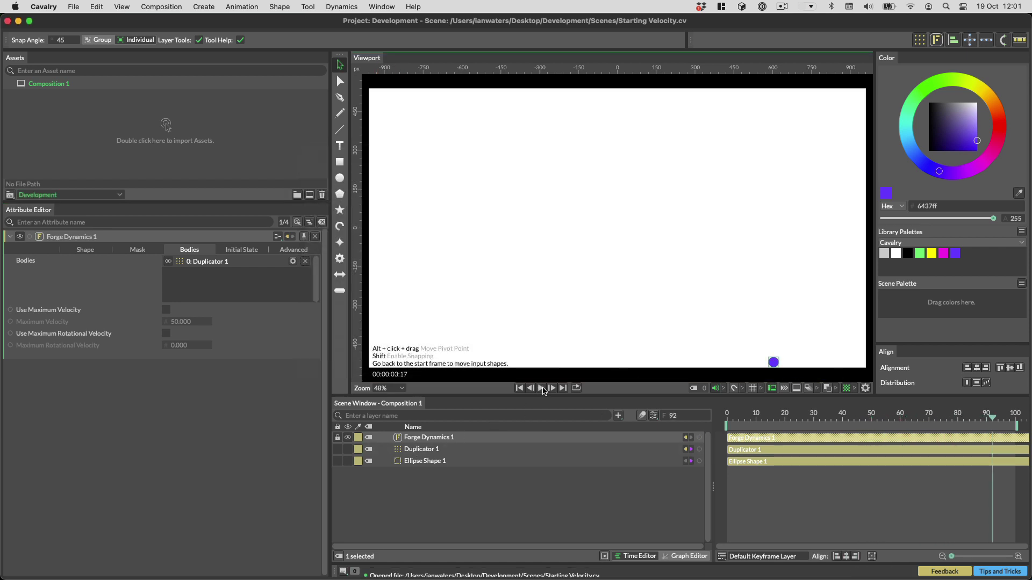
{"action": "left_click", "coordinate": [442, 450]}
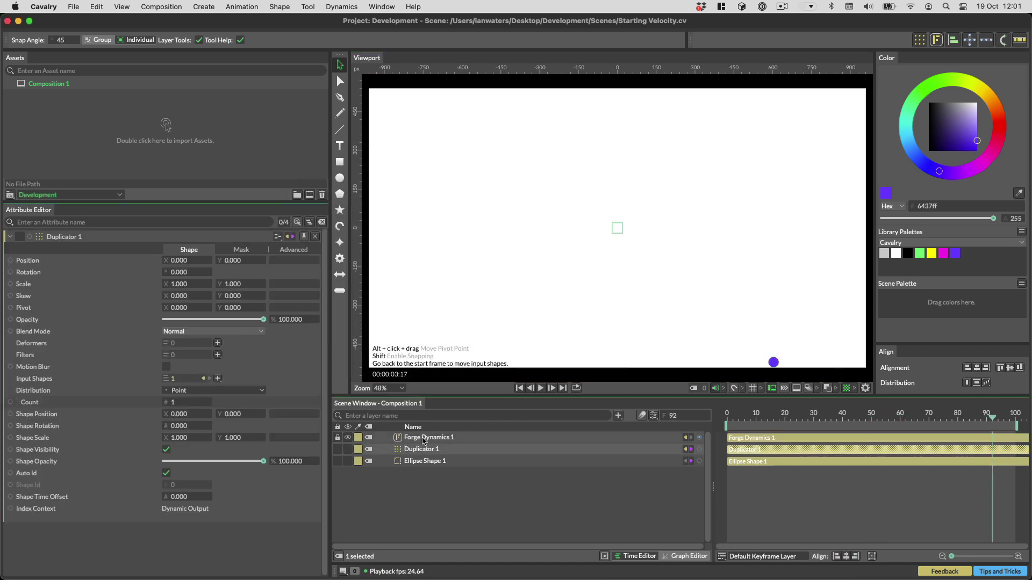
Step: Keyframe Duplicator 1 Count at 0 on frame 0 and 40 on frame 25
{"action": "left_click", "coordinate": [724, 417]}
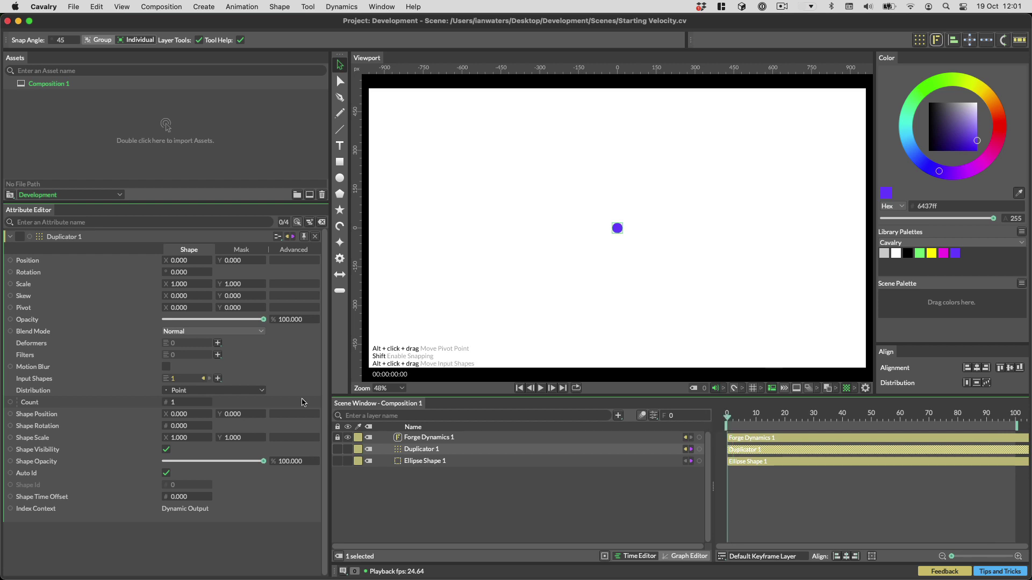
{"action": "left_click", "coordinate": [203, 403]}
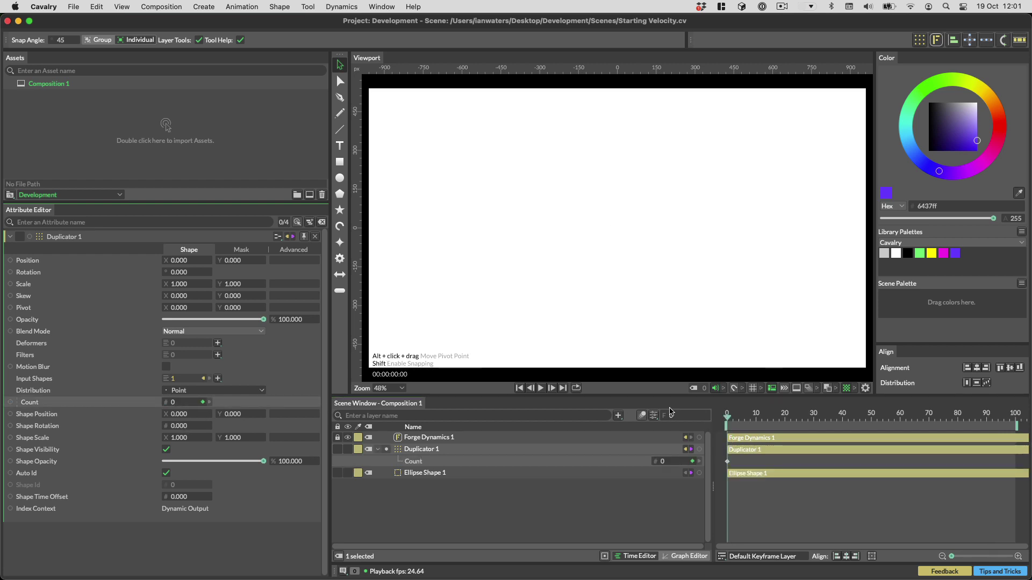
{"action": "left_click", "coordinate": [799, 416]}
{"action": "left_click", "coordinate": [180, 402]}
{"action": "left_click", "coordinate": [729, 424]}
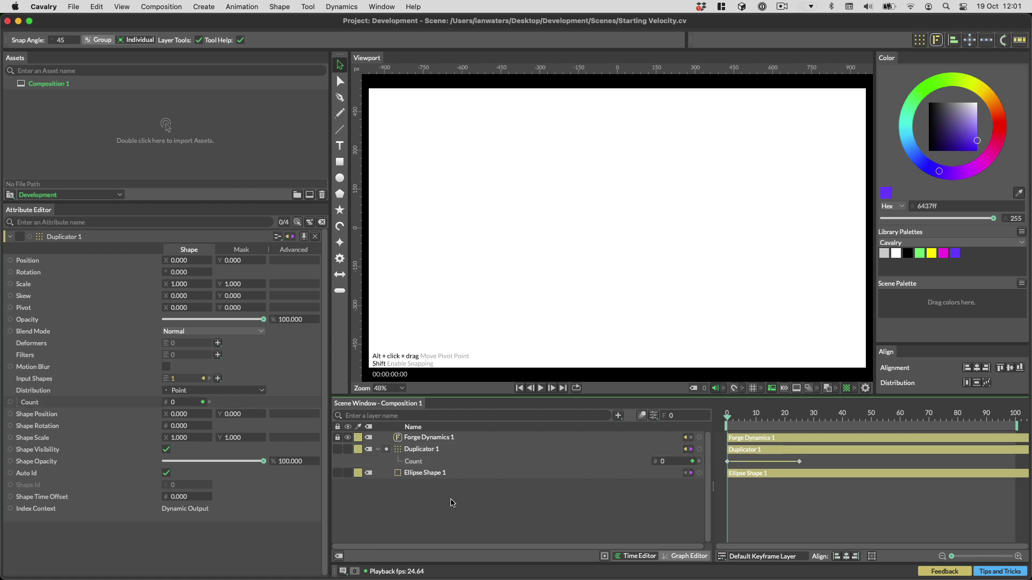
{"action": "key", "text": "super+t"}
Step: Add a Random behaviour, edit its Minimum and enable Separate Channels
{"action": "type", "text": "random"}
{"action": "key", "text": "Return"}
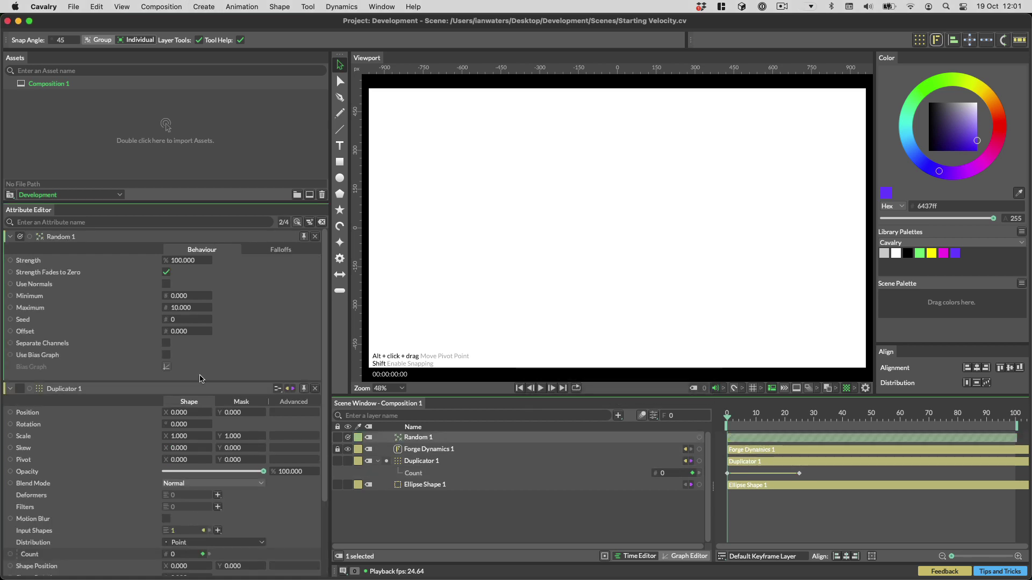
{"action": "left_click", "coordinate": [182, 296]}
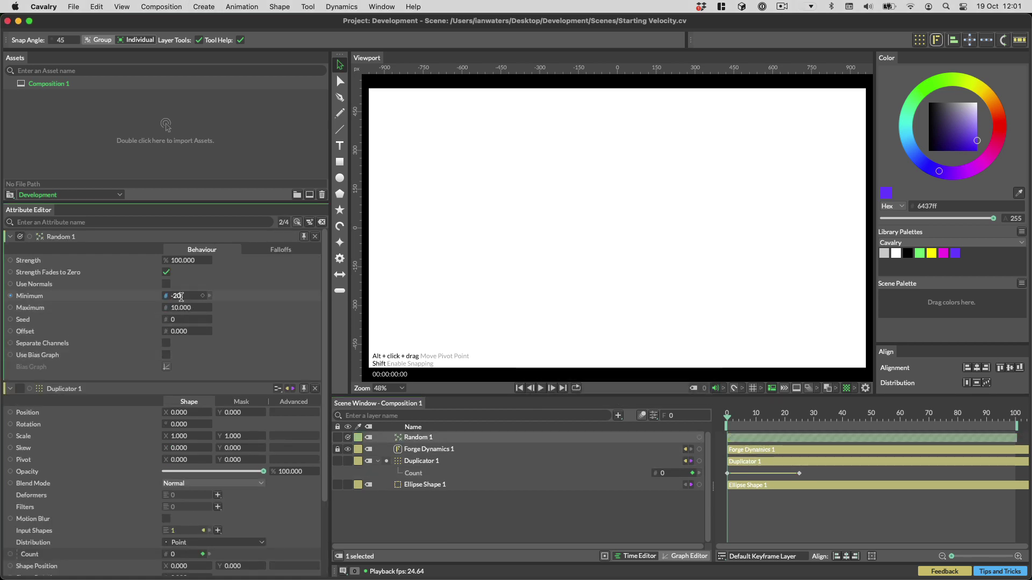
{"action": "left_click", "coordinate": [167, 343]}
Step: Wire Random 1 into the Duplicator 1 body's Starting Velocity in Forge Dynamics 1
{"action": "left_click", "coordinate": [425, 450]}
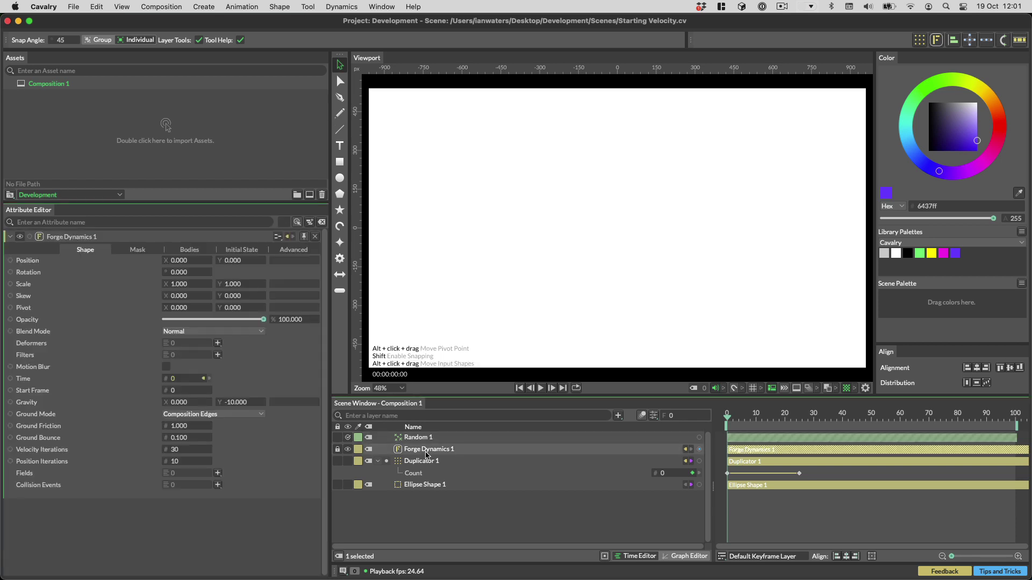
{"action": "left_click", "coordinate": [189, 250]}
{"action": "left_click", "coordinate": [292, 262]}
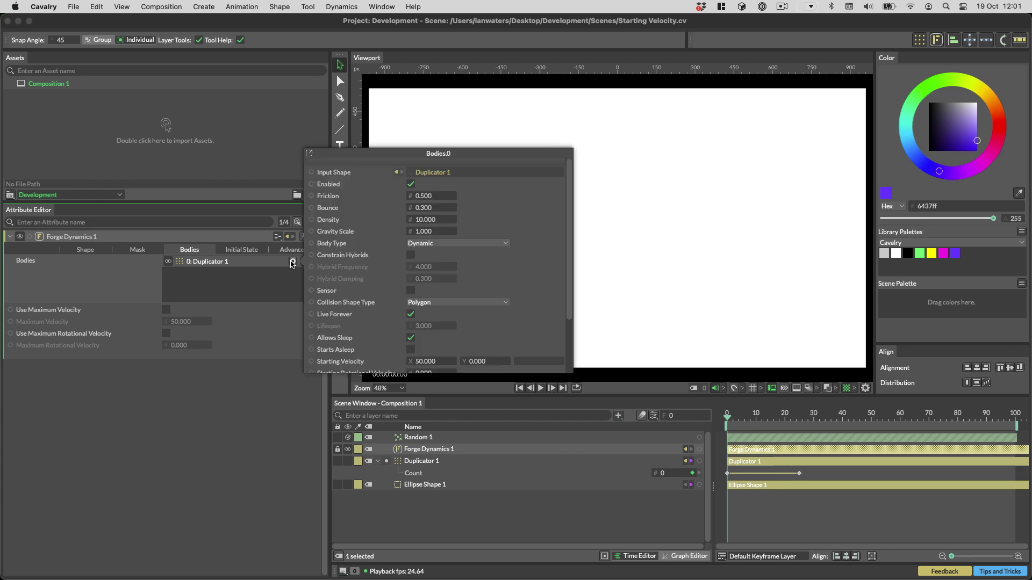
{"action": "left_click", "coordinate": [310, 154]}
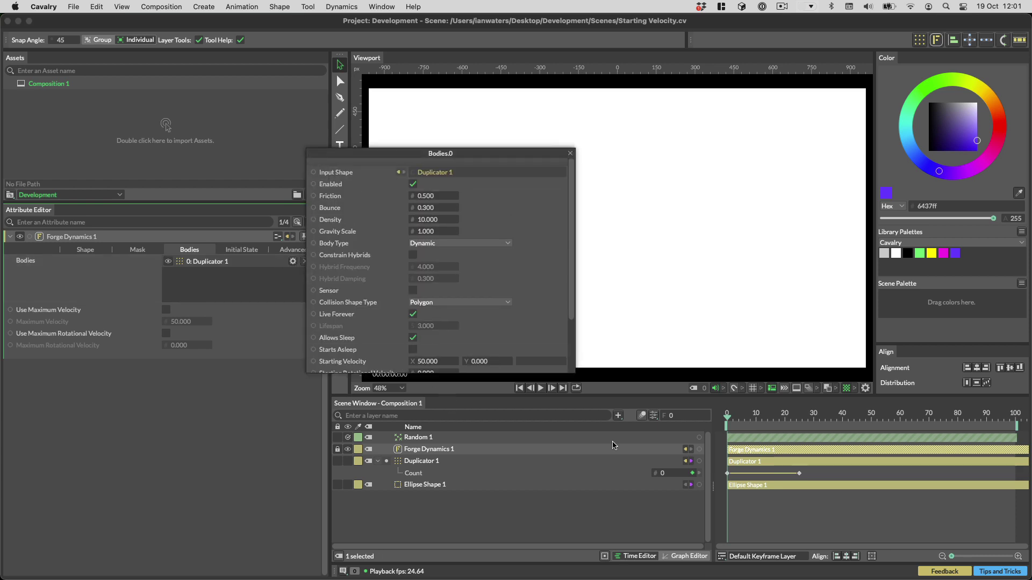
{"action": "left_click_drag", "start_coordinate": [699, 439], "coordinate": [355, 343]}
Step: Replay with random velocities, then set the text body's Level Mode to Text Lines/ Duplicator
{"action": "left_click", "coordinate": [521, 389]}
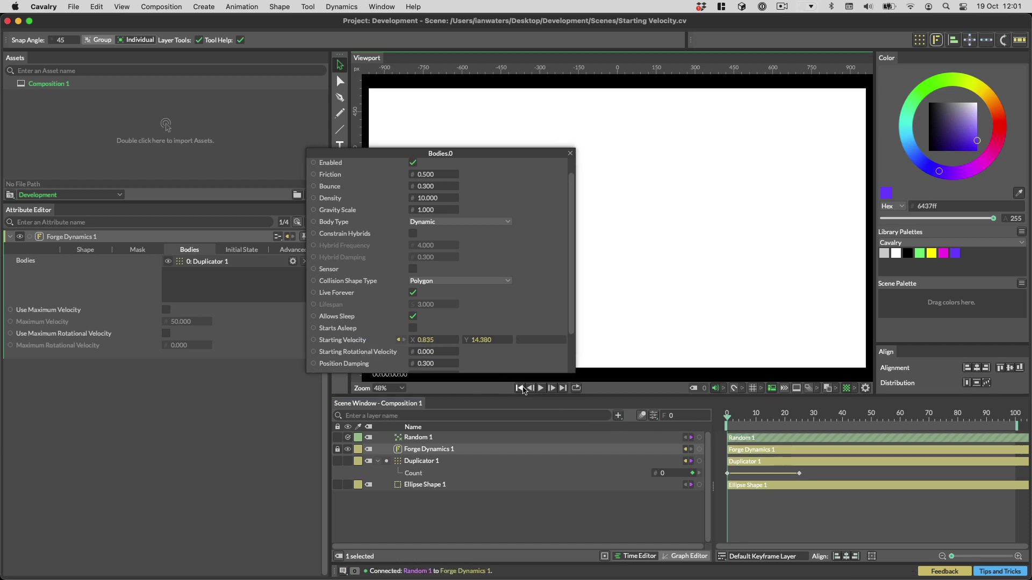
{"action": "left_click", "coordinate": [541, 388]}
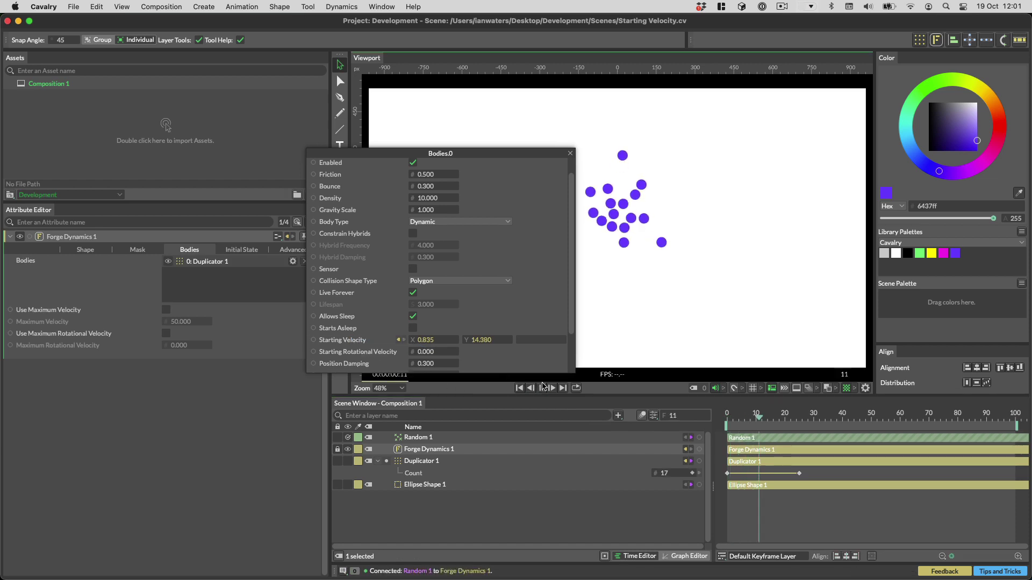
{"action": "left_click", "coordinate": [570, 154]}
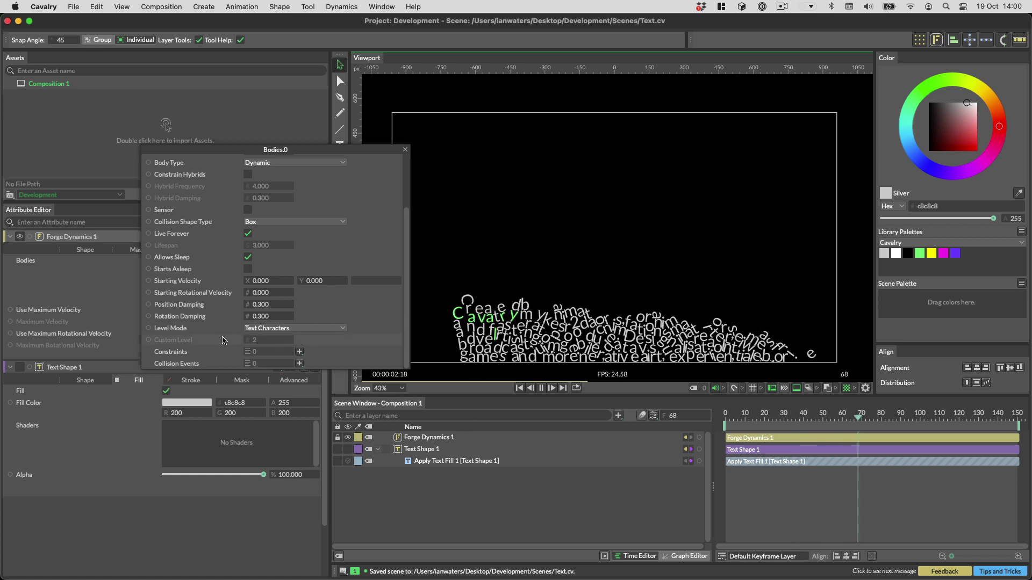
{"action": "left_click", "coordinate": [321, 331]}
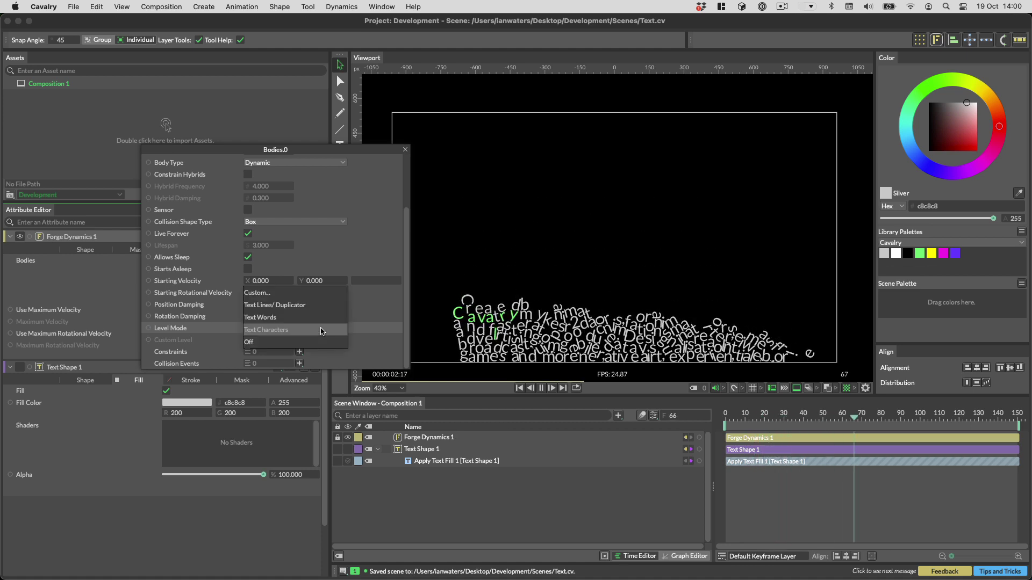
{"action": "left_click", "coordinate": [325, 305]}
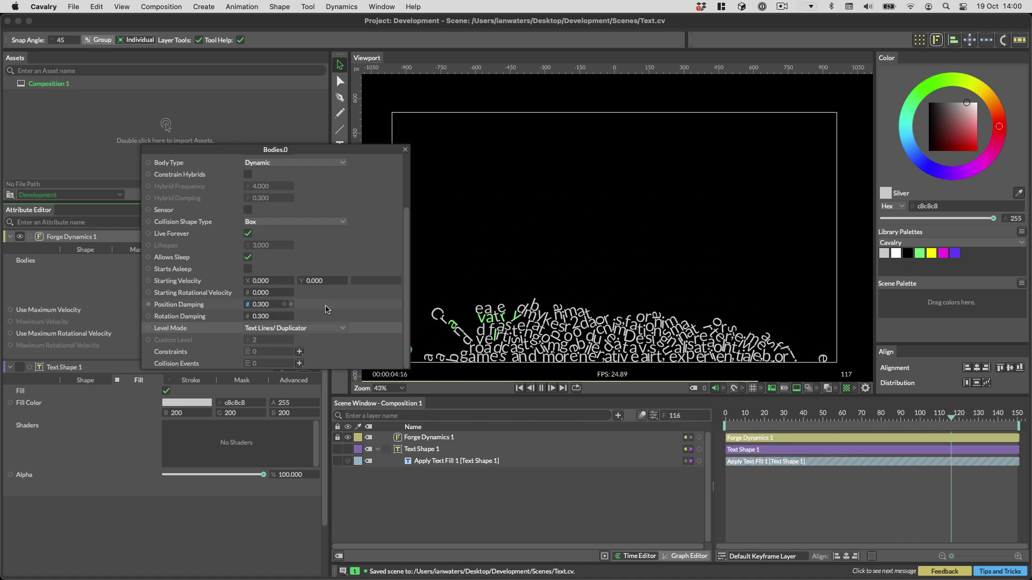